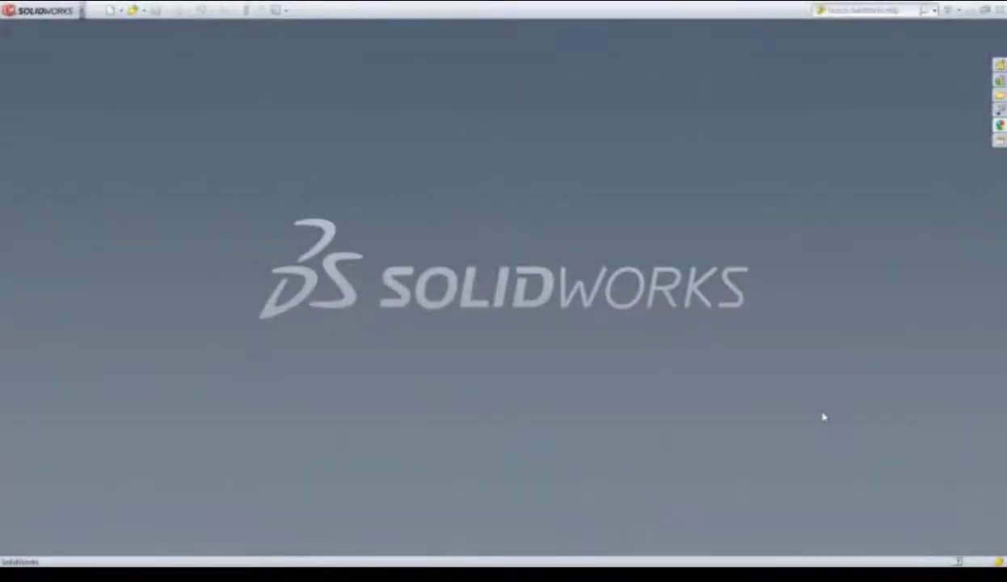
Open the scanned .xyz point cloud as a new part using the PointCloud Files filter.
key(ctrl+o)
click(800, 488)
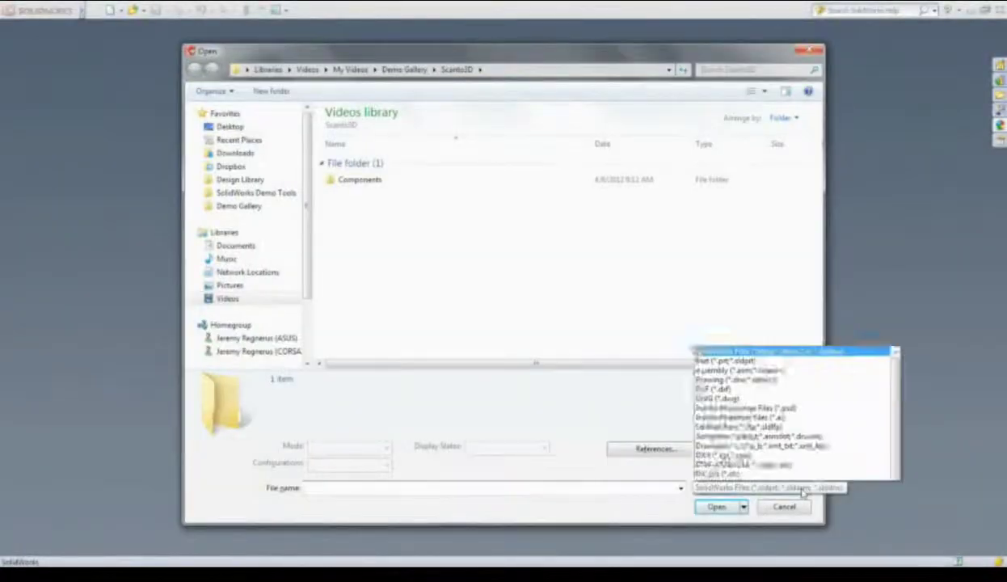
scroll(873, 458, down, 1)
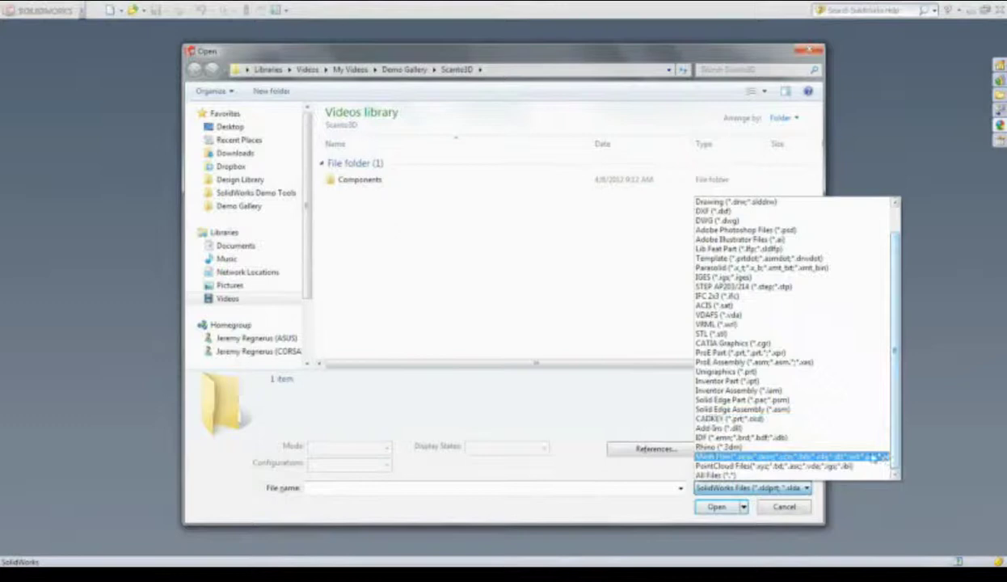
click(849, 466)
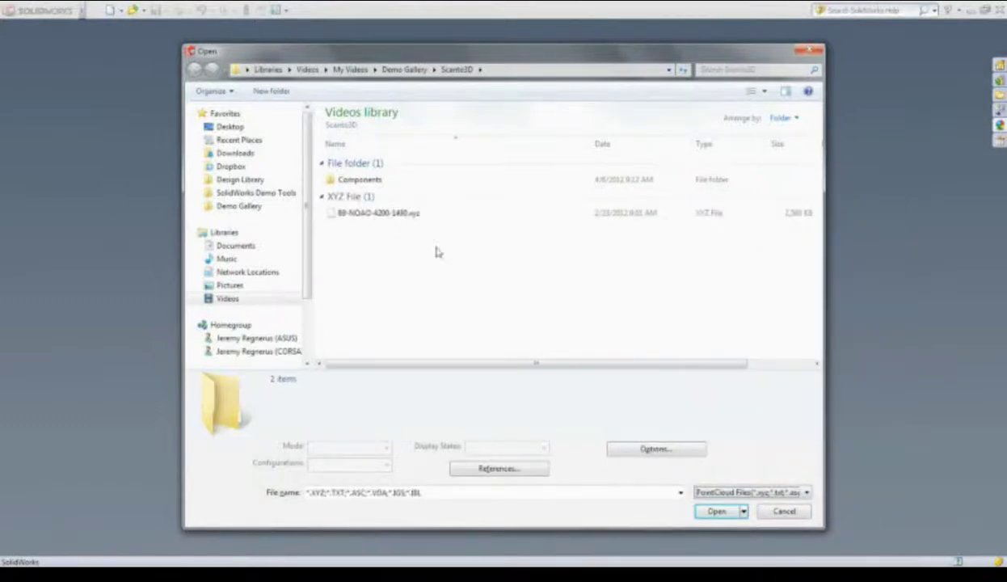
double_click(379, 213)
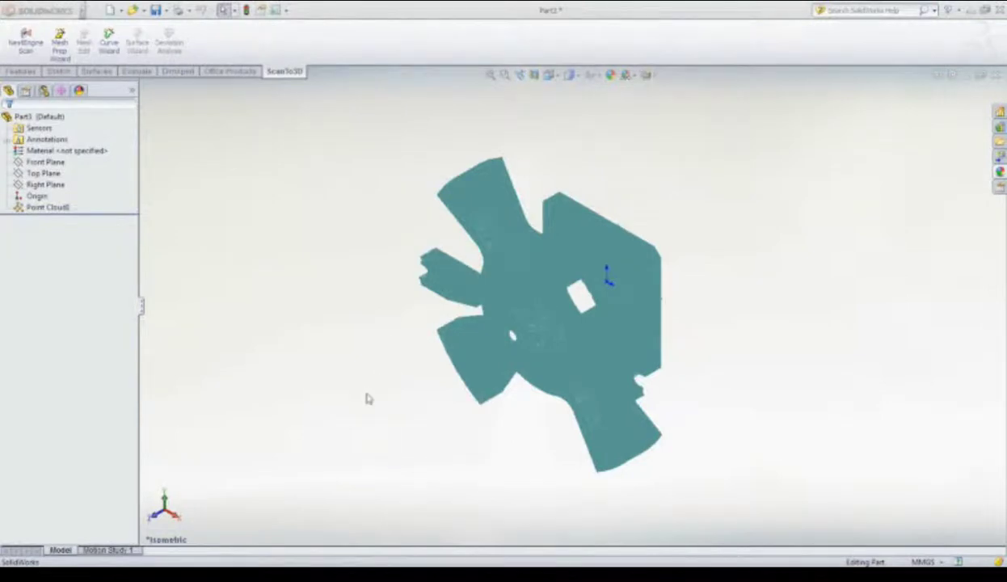
Start the Mesh Prep Wizard on Point Cloud1 and advance to the orientation step.
middle_drag(366, 398, 400, 303)
scroll(370, 327, down, 3)
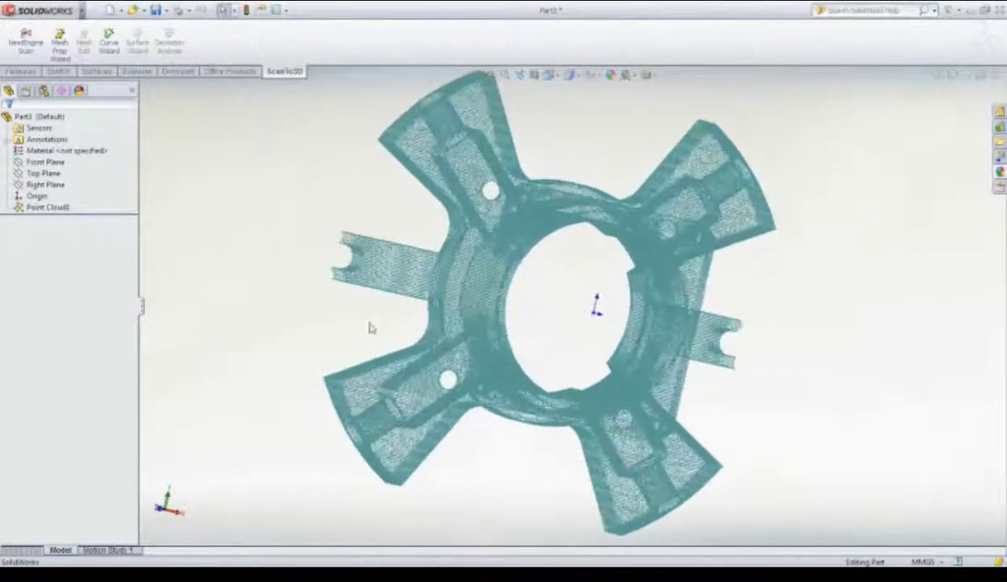
click(50, 208)
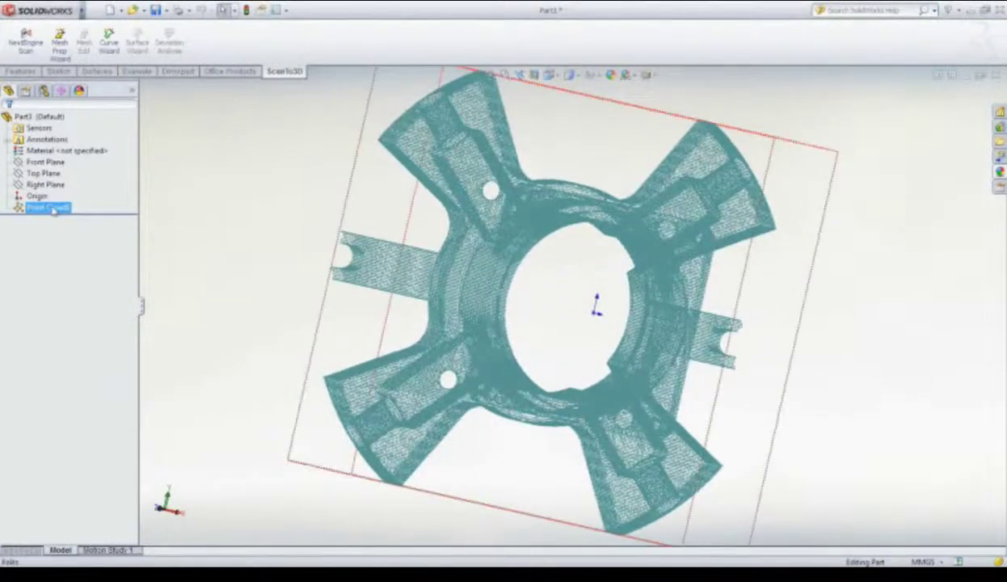
click(60, 45)
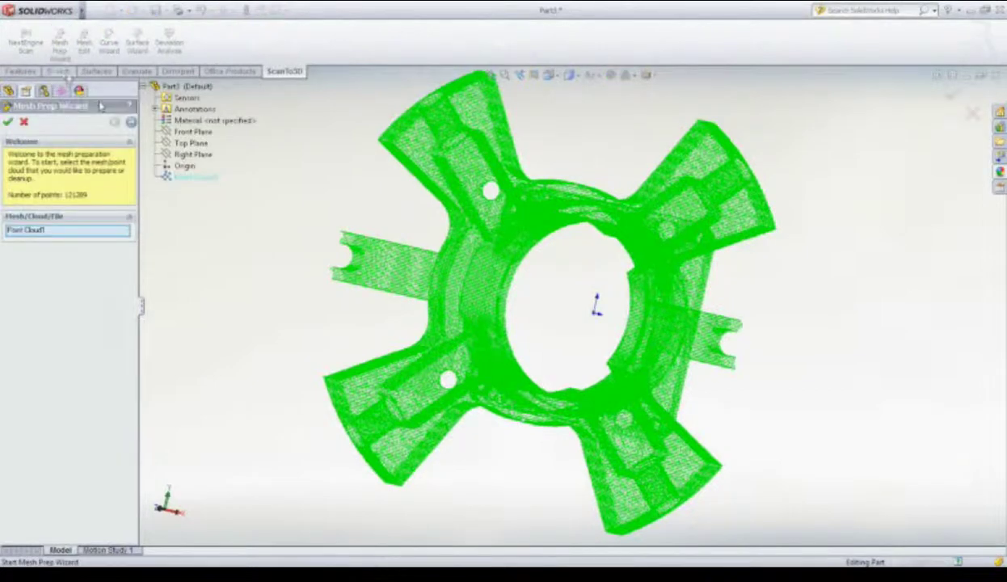
click(130, 122)
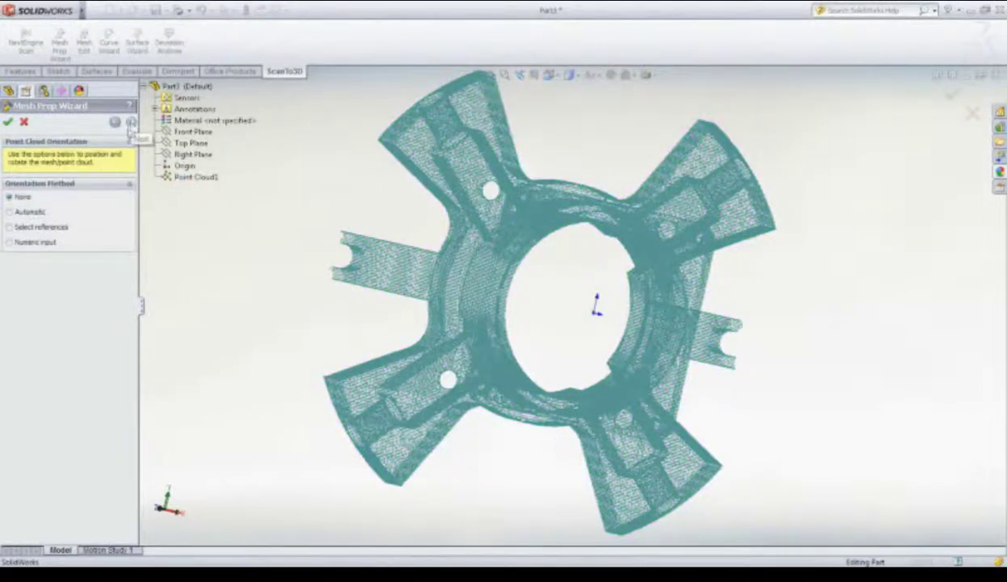
Try reference-point and numeric orientation, then set Orientation to None to keep the original.
click(50, 228)
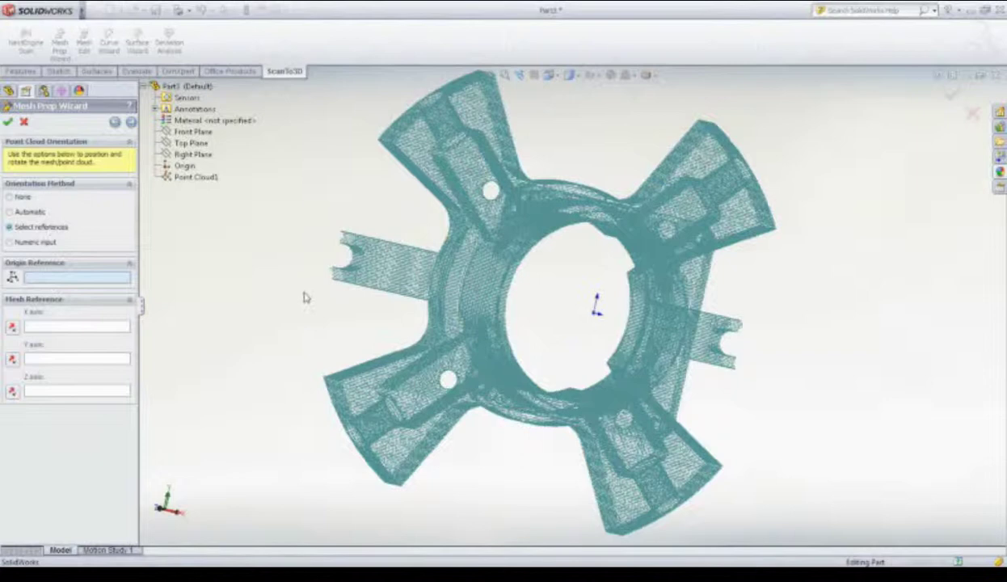
click(377, 279)
click(385, 276)
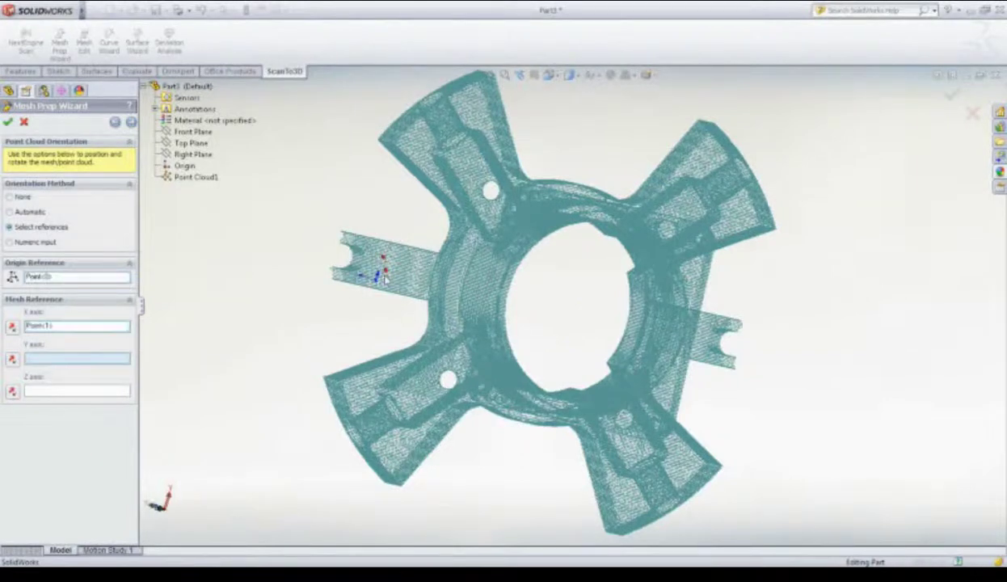
click(401, 287)
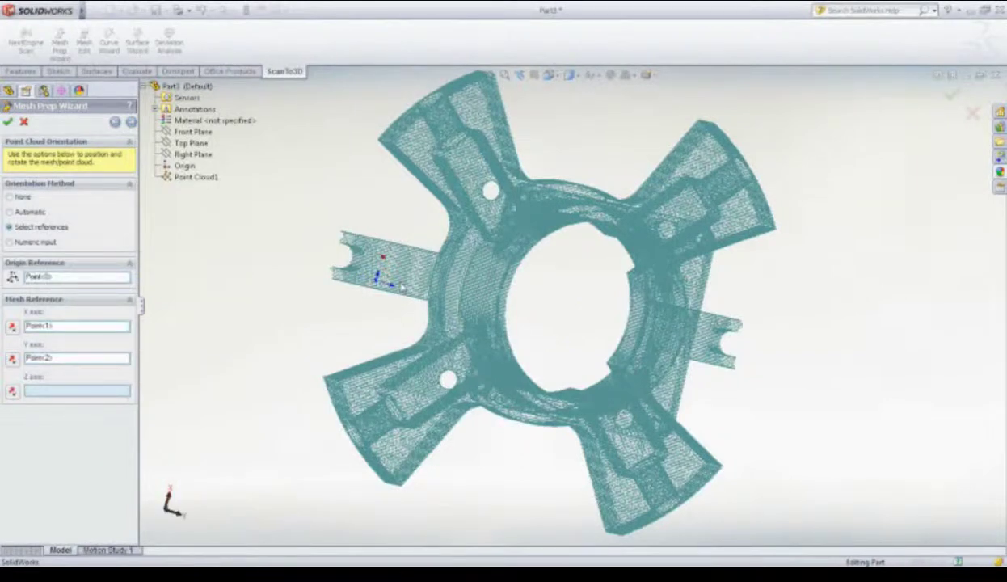
click(24, 243)
mouse_move(53, 402)
mouse_down()
mouse_move(70, 399)
mouse_move(54, 401)
mouse_up()
double_click(54, 391)
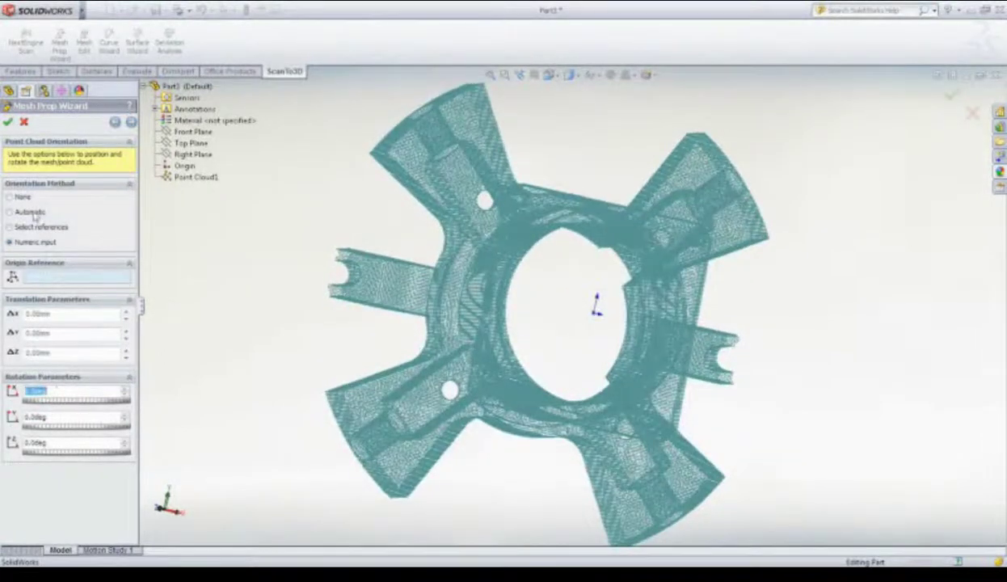
click(26, 199)
Apply Remove Noise to the point cloud and advance to extraneous data removal.
click(131, 122)
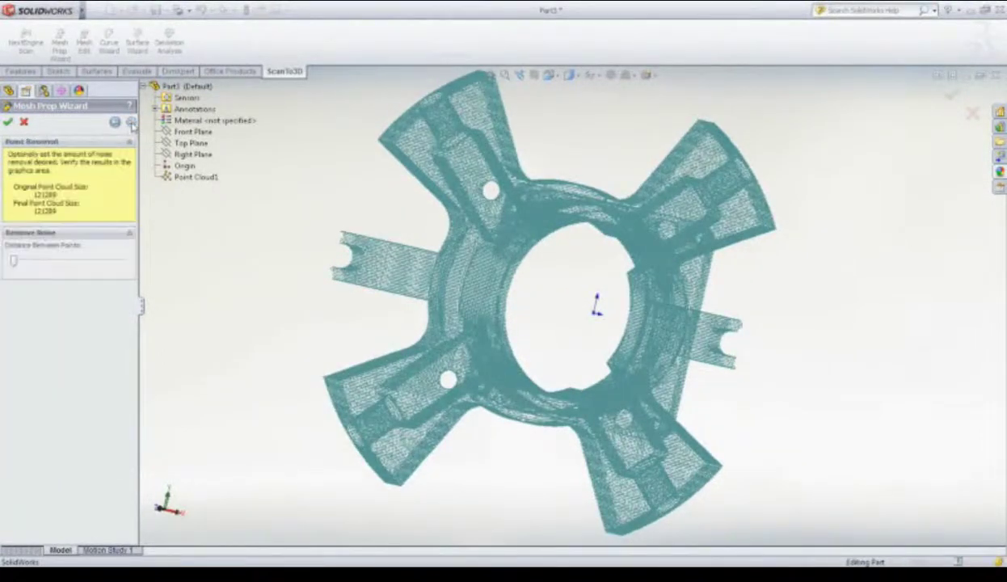
mouse_move(16, 262)
mouse_down()
mouse_move(125, 261)
mouse_move(12, 265)
mouse_up()
click(131, 121)
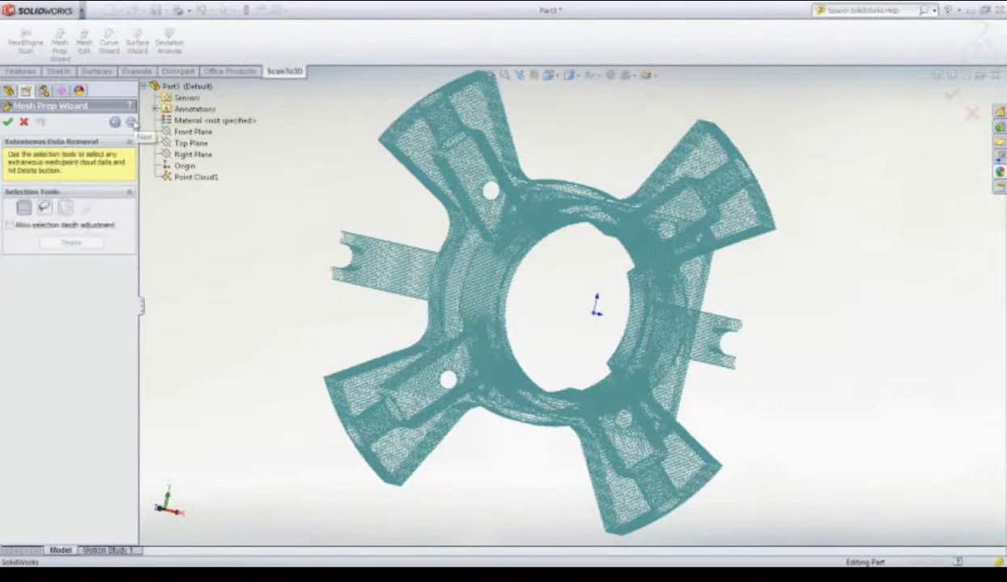
Delete the stray left-hand tab points in Front view, then return to the previous view.
click(550, 75)
click(564, 106)
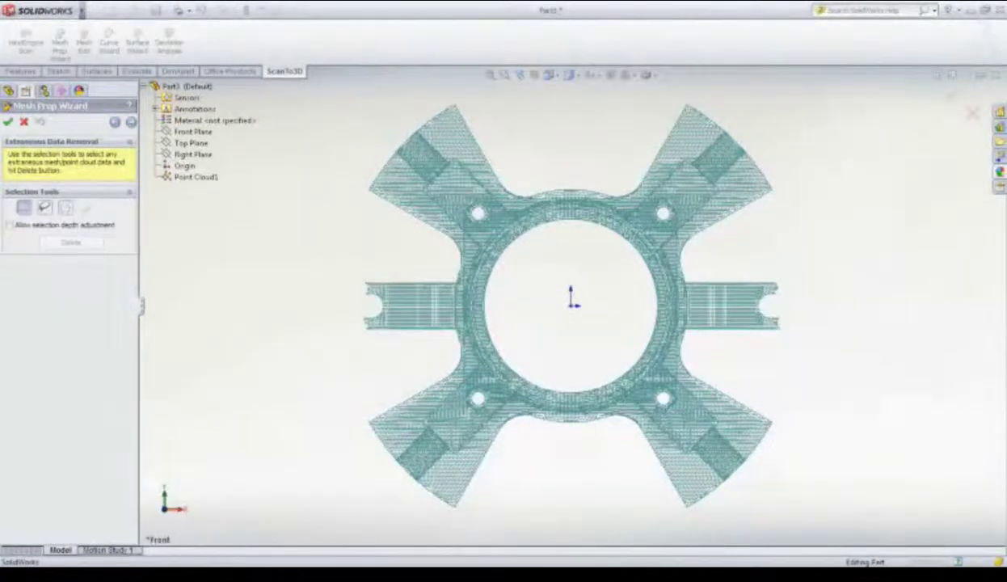
drag(315, 355, 315, 356)
click(90, 243)
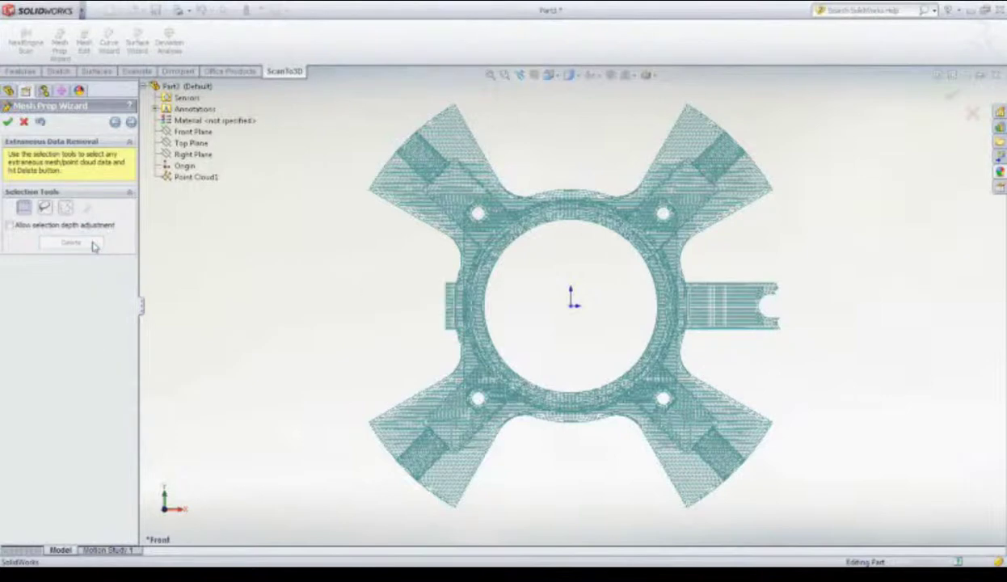
click(520, 75)
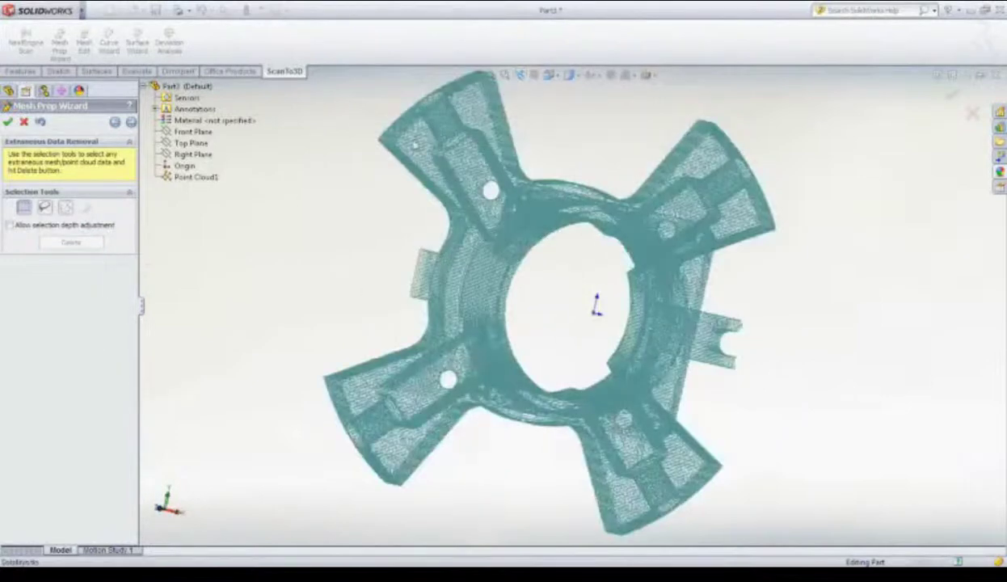
Raise the Reduction amount in Simplification and construct the mesh from the point cloud.
click(131, 122)
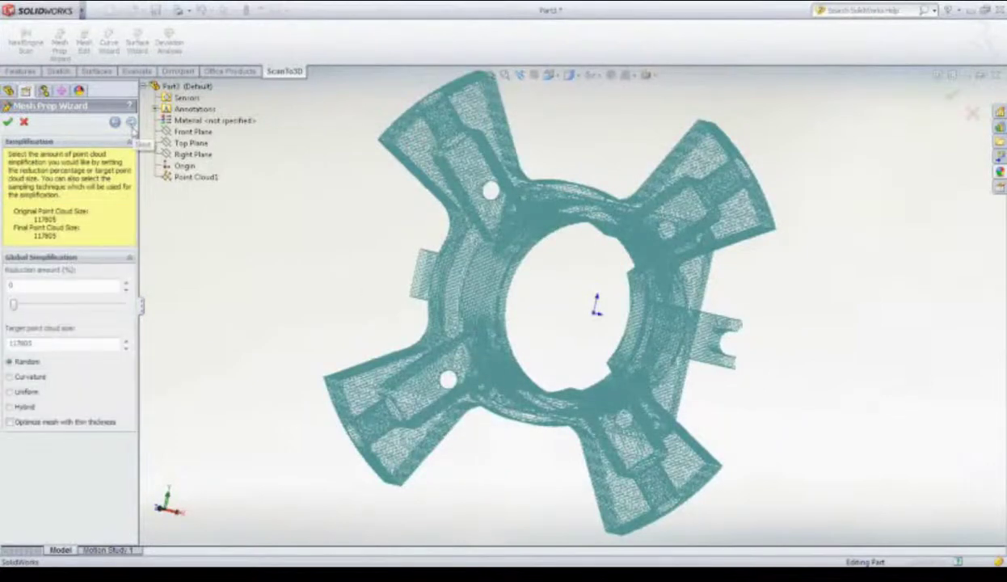
drag(40, 314, 13, 307)
click(131, 122)
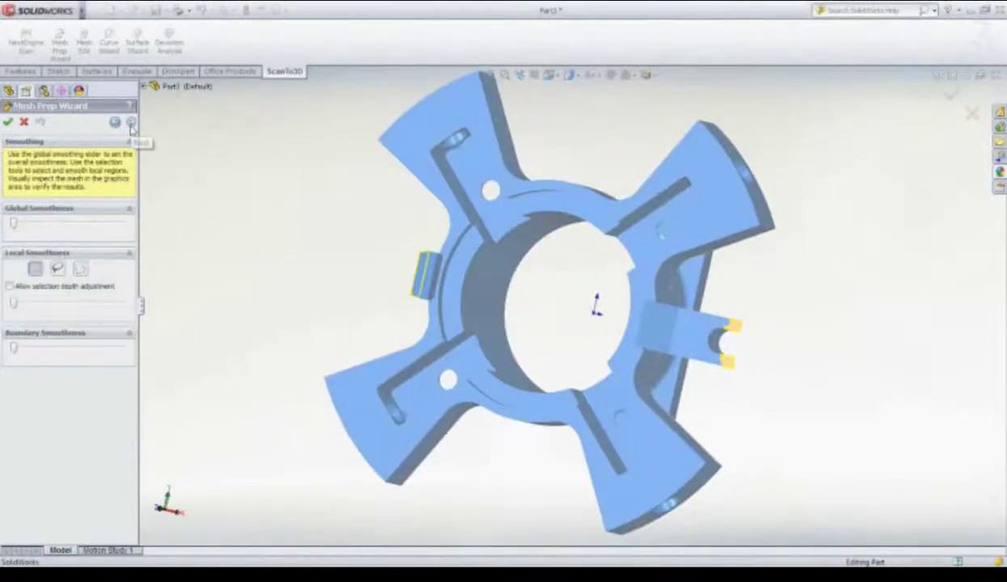
Test global and local smoothness on a lower-left arm patch, then fill the three mesh holes.
mouse_move(13, 229)
mouse_down()
mouse_move(89, 229)
mouse_move(13, 229)
mouse_up()
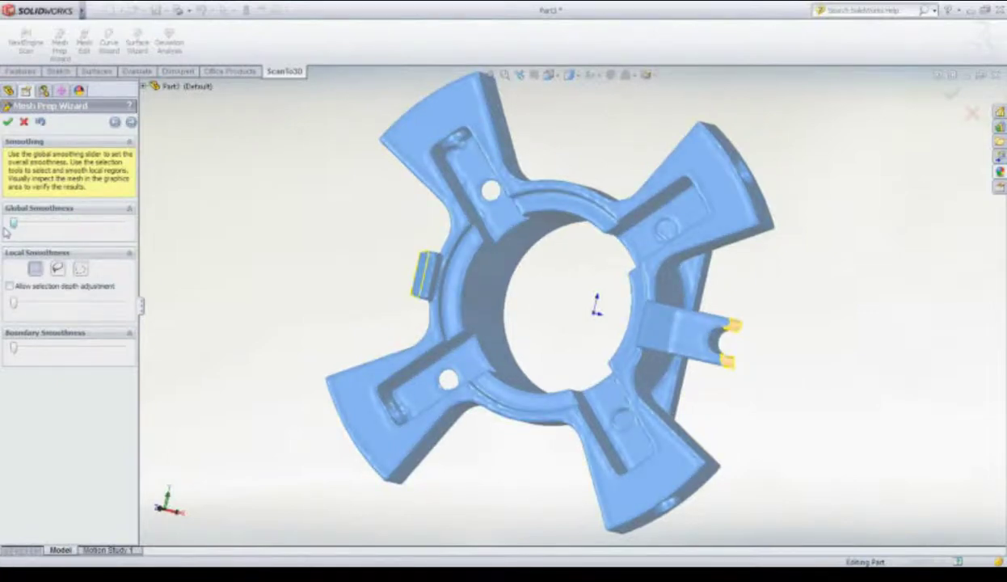
drag(377, 440, 177, 370)
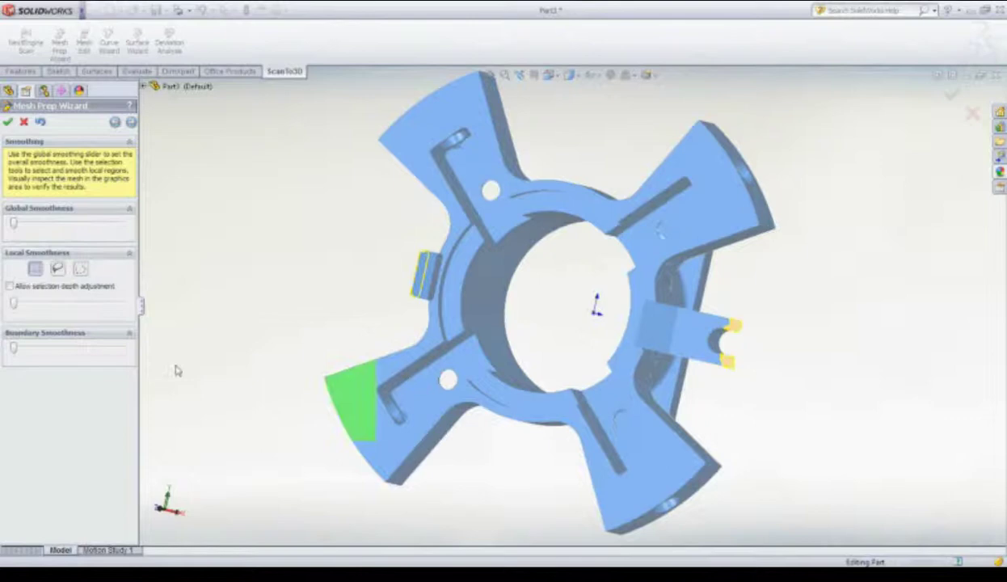
mouse_move(13, 304)
mouse_down()
mouse_move(79, 304)
mouse_move(13, 305)
mouse_up()
click(256, 288)
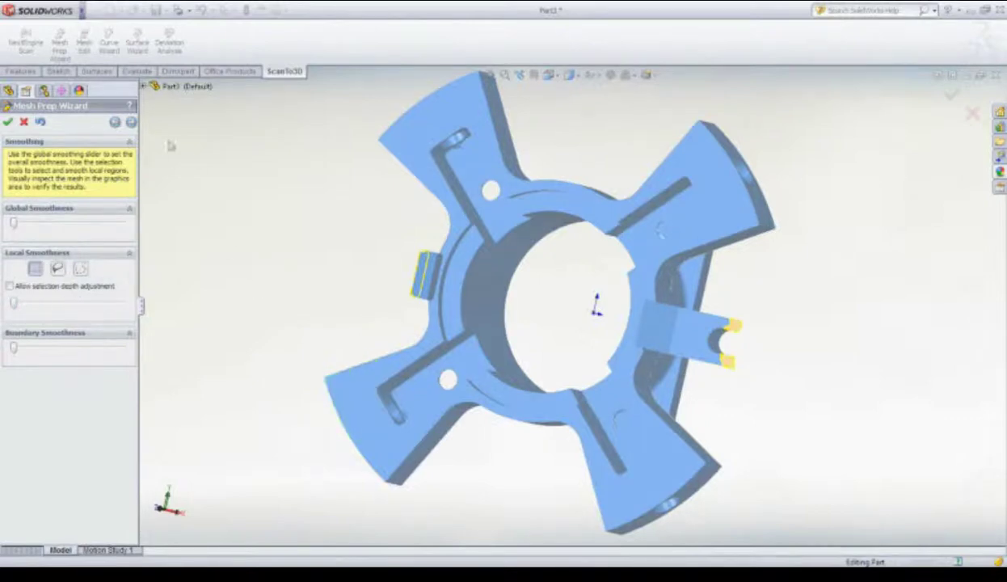
click(131, 122)
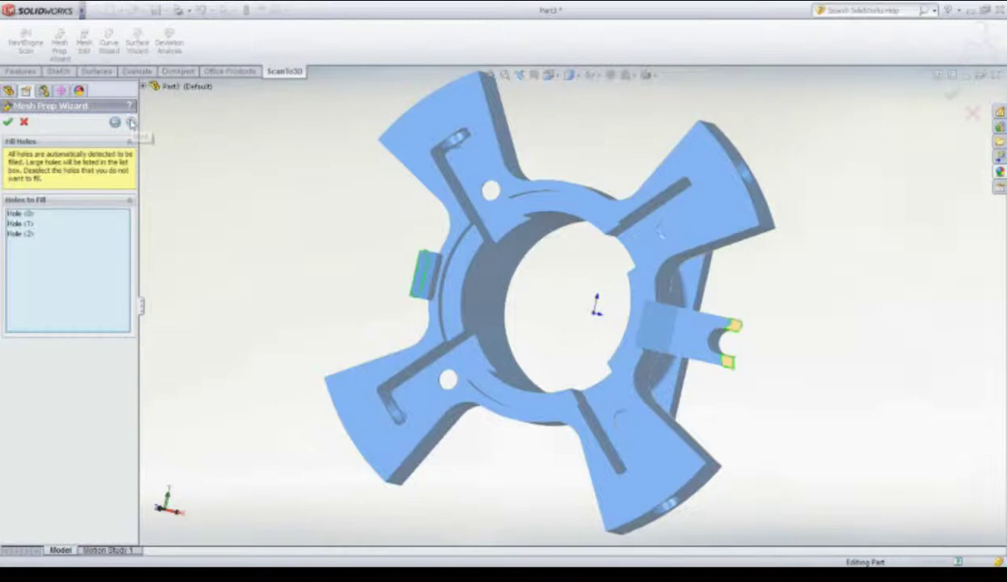
click(131, 122)
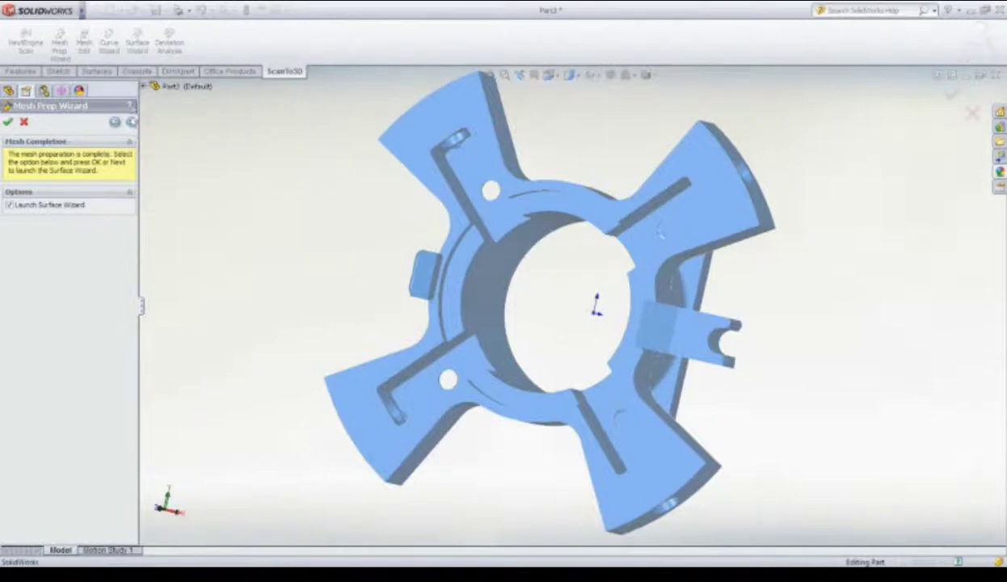
Split Mesh1 along the Right Plane into two sub-mesh halves.
click(131, 122)
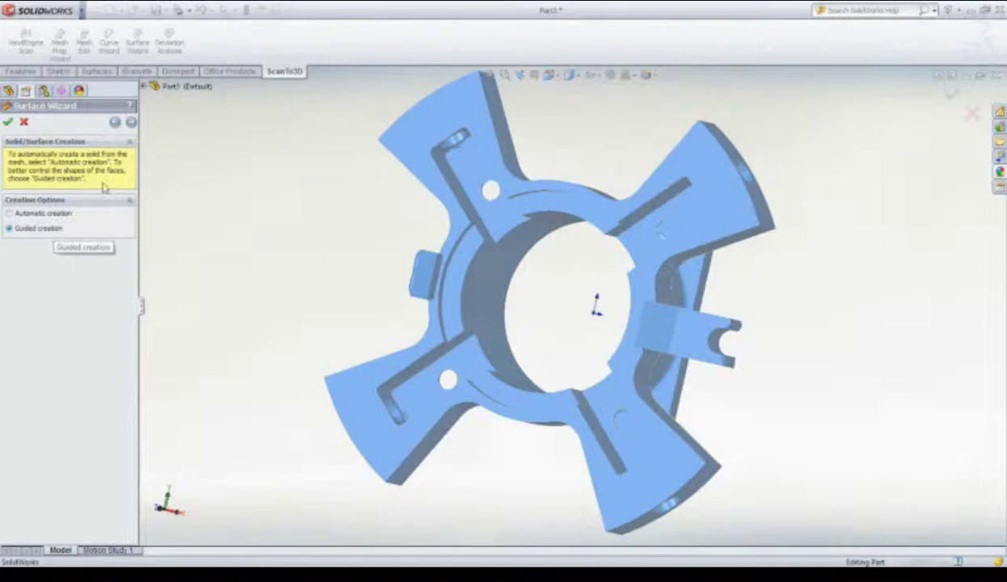
click(131, 122)
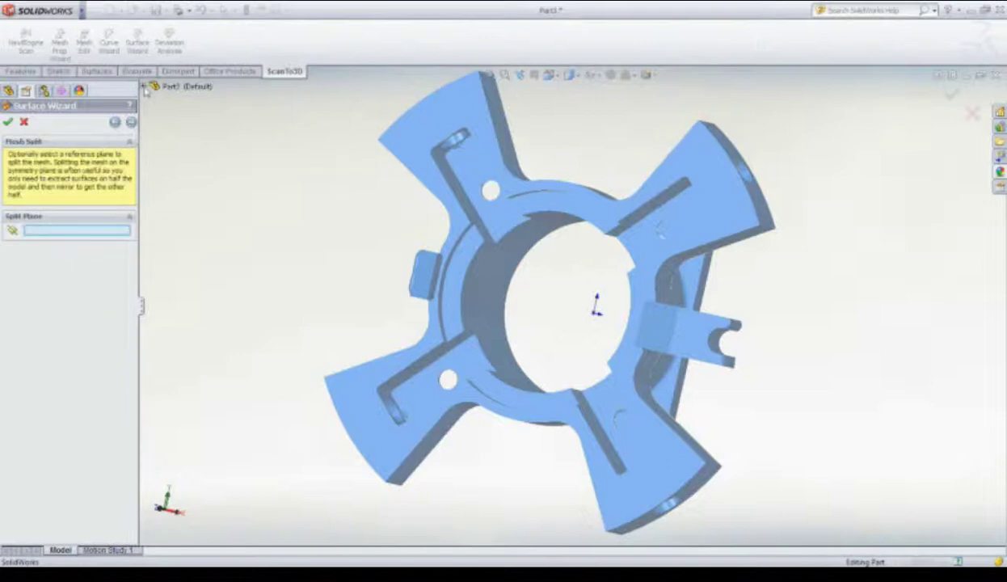
click(144, 86)
click(195, 155)
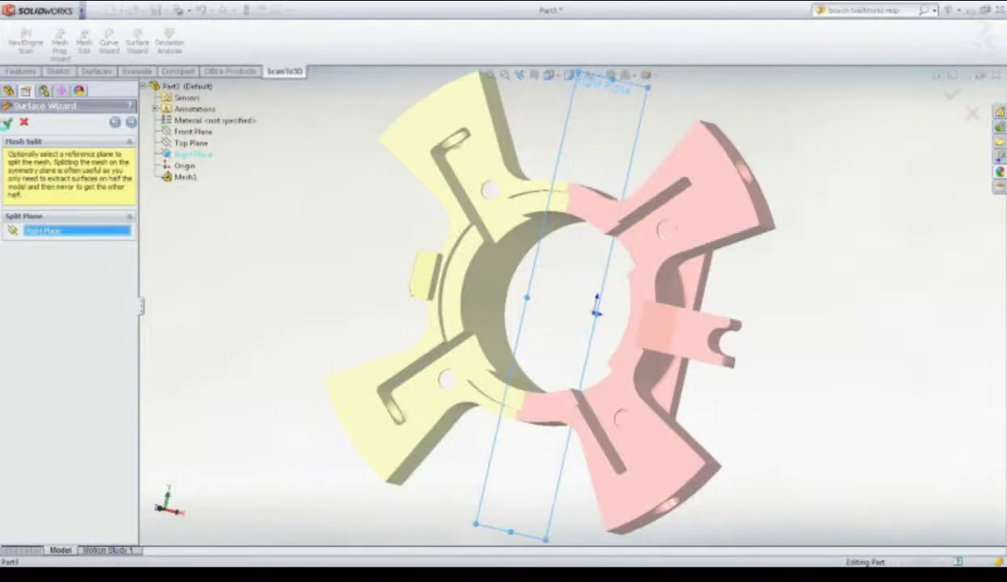
click(7, 122)
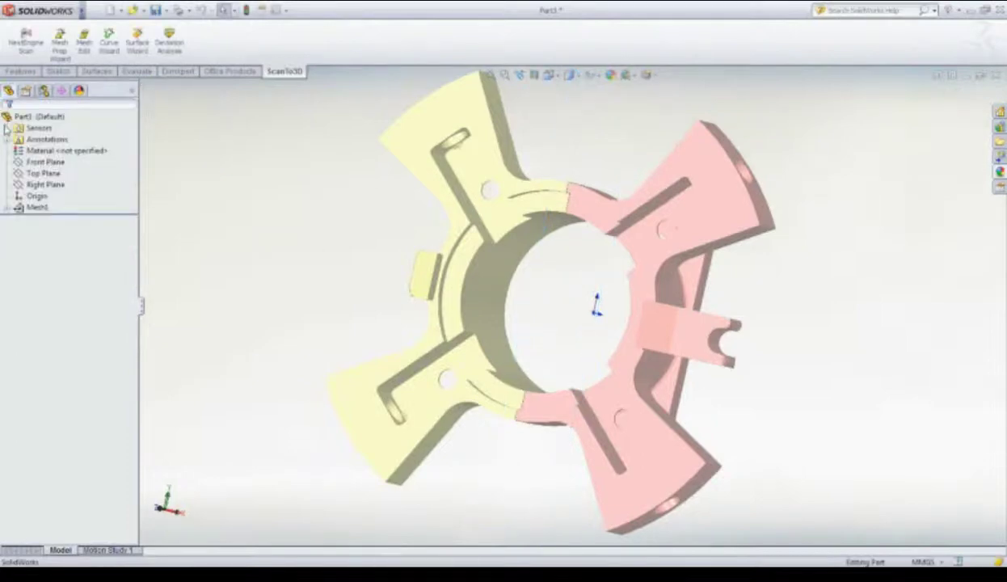
Run the Surface Wizard on Sub-mesh1 with guided creation, splitting it along the Top Plane.
click(6, 207)
click(51, 219)
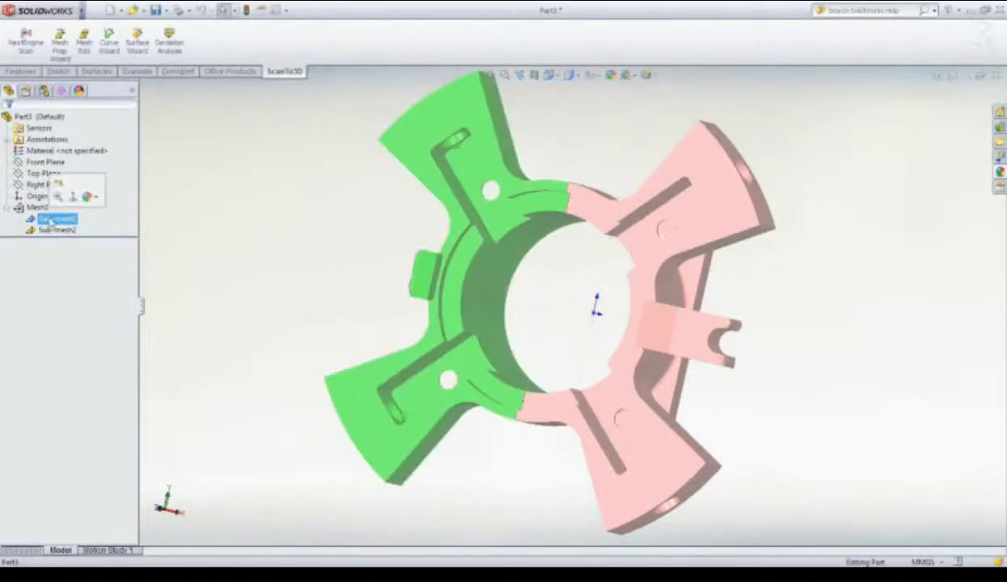
right_click(51, 220)
click(97, 392)
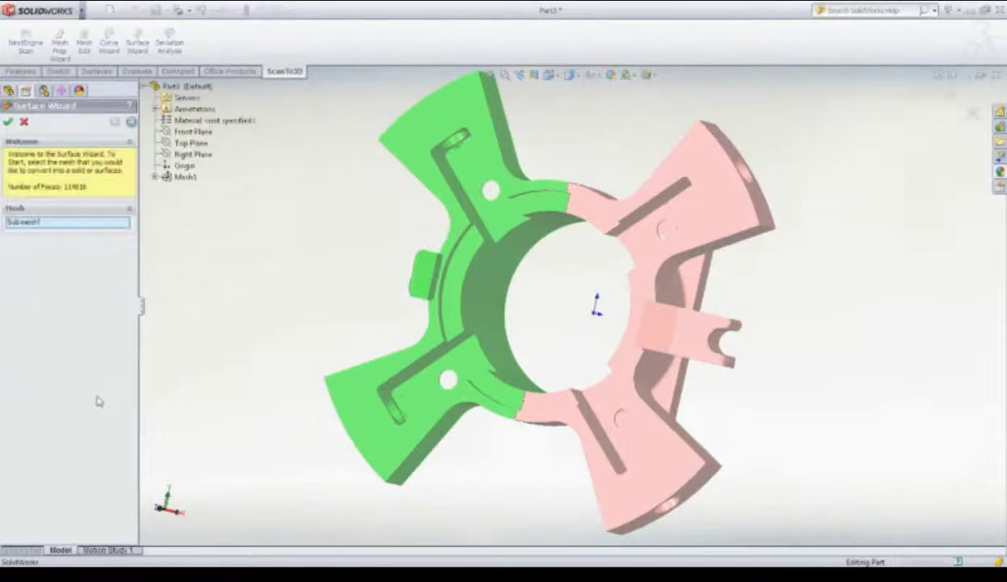
click(131, 121)
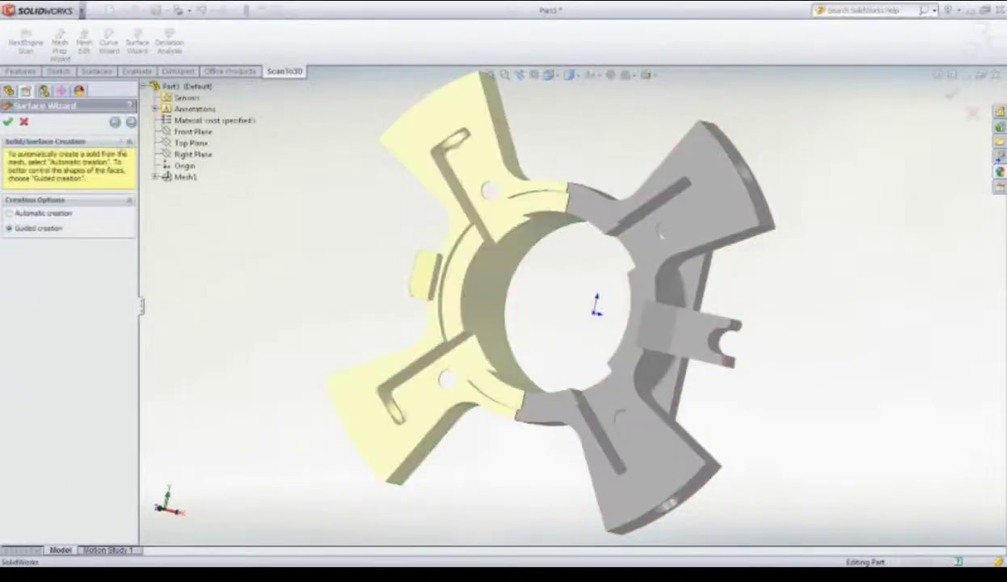
click(131, 121)
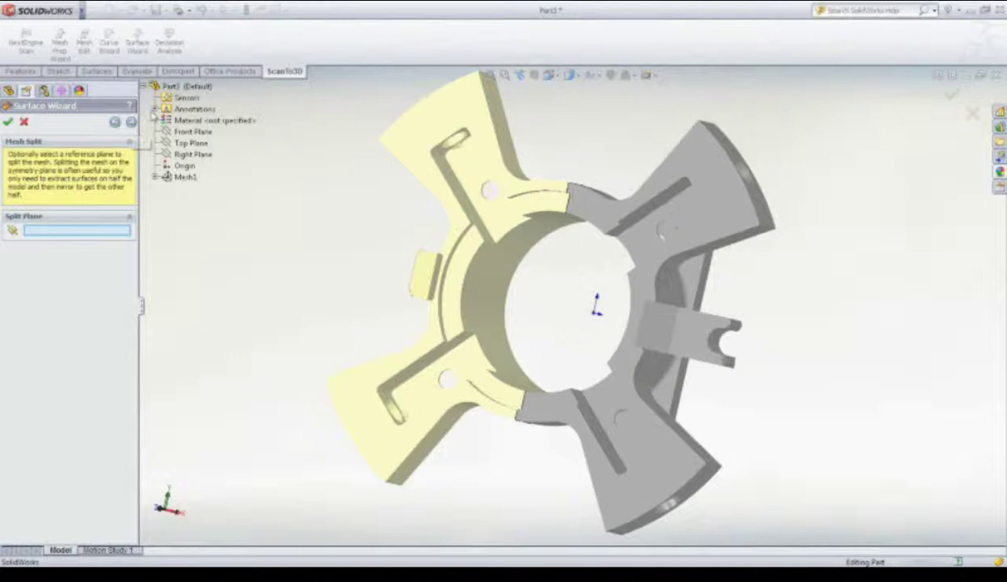
click(190, 143)
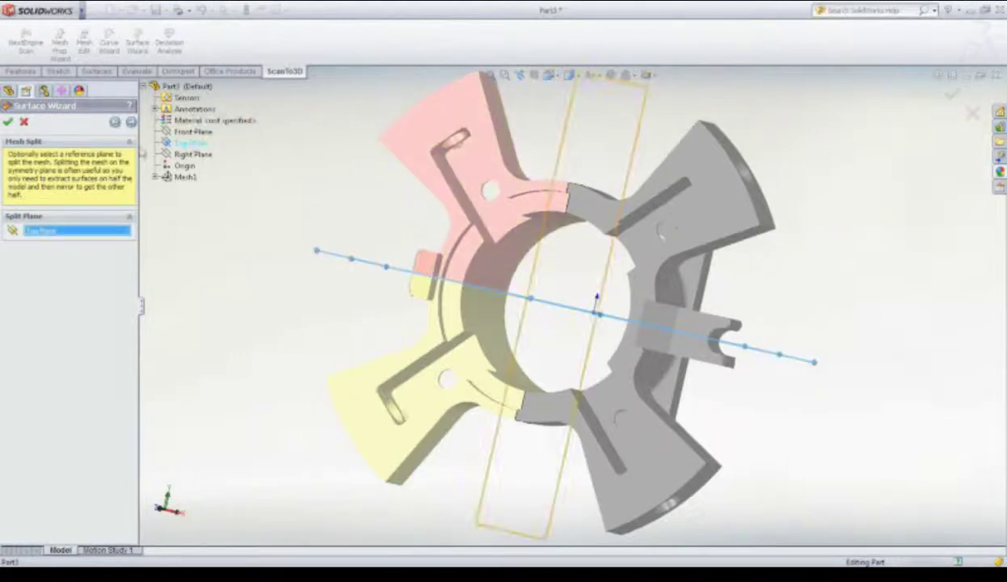
click(131, 121)
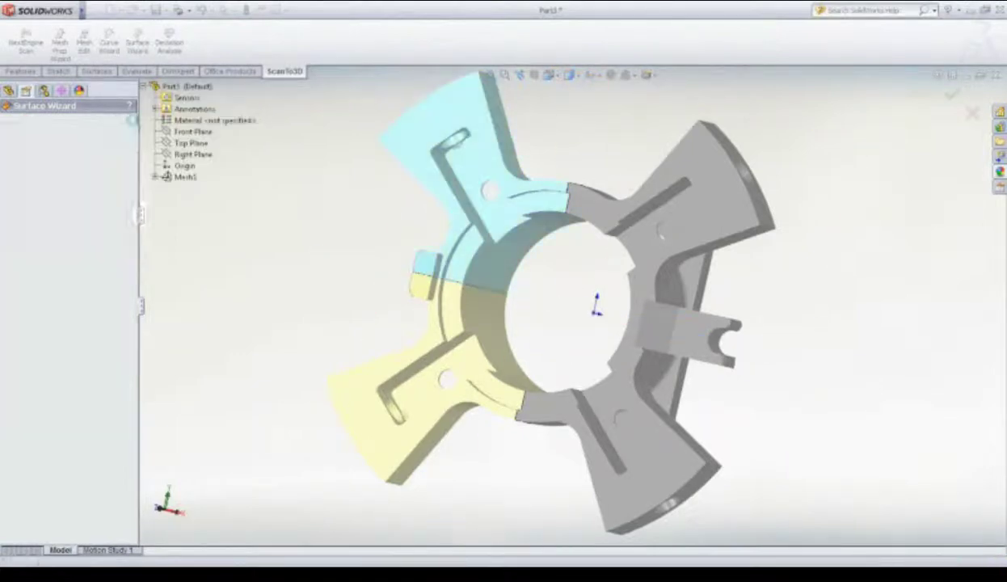
Auto-paint the selected half mesh into coloured face regions and advance to Surface Extraction.
click(353, 389)
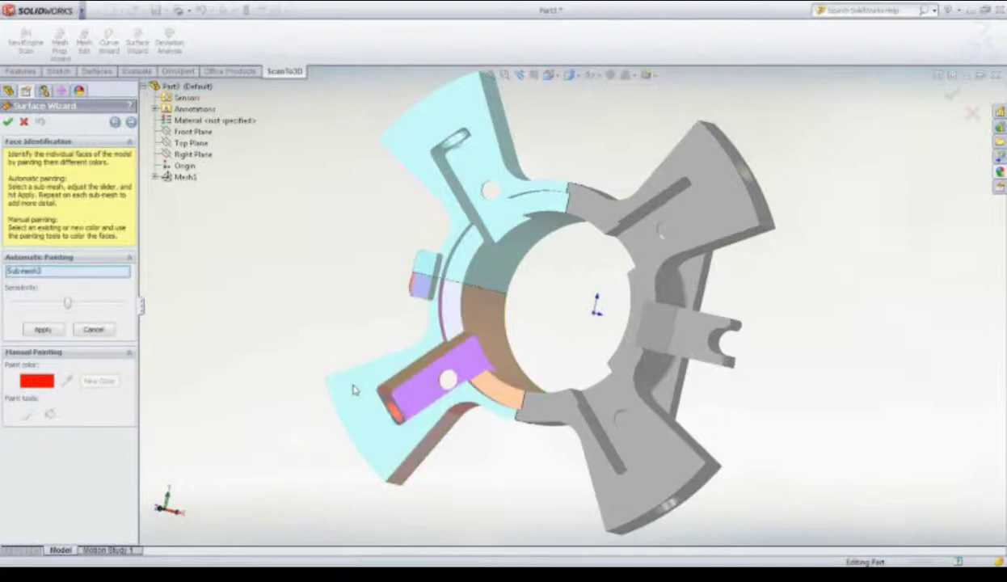
middle_drag(465, 460, 496, 353)
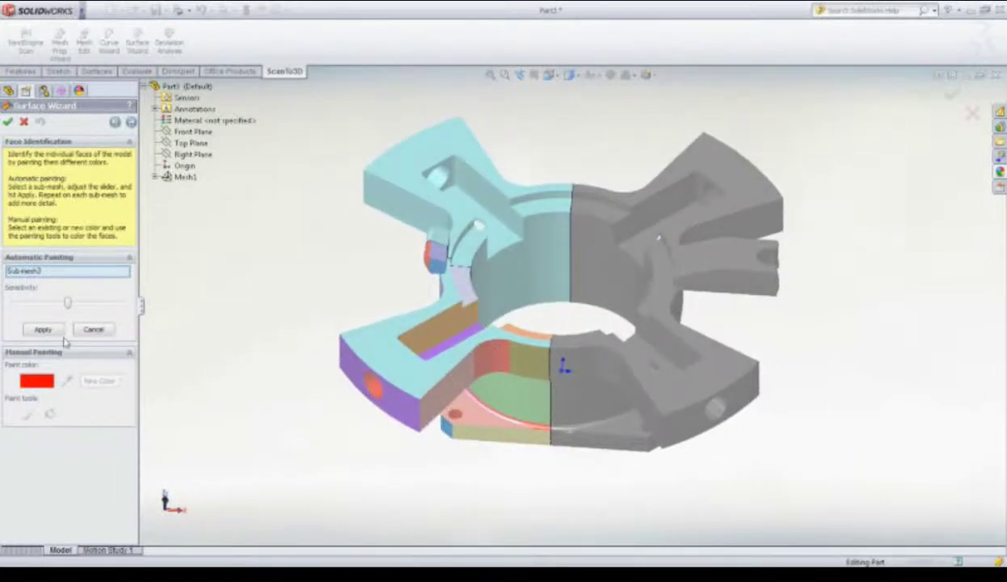
click(45, 330)
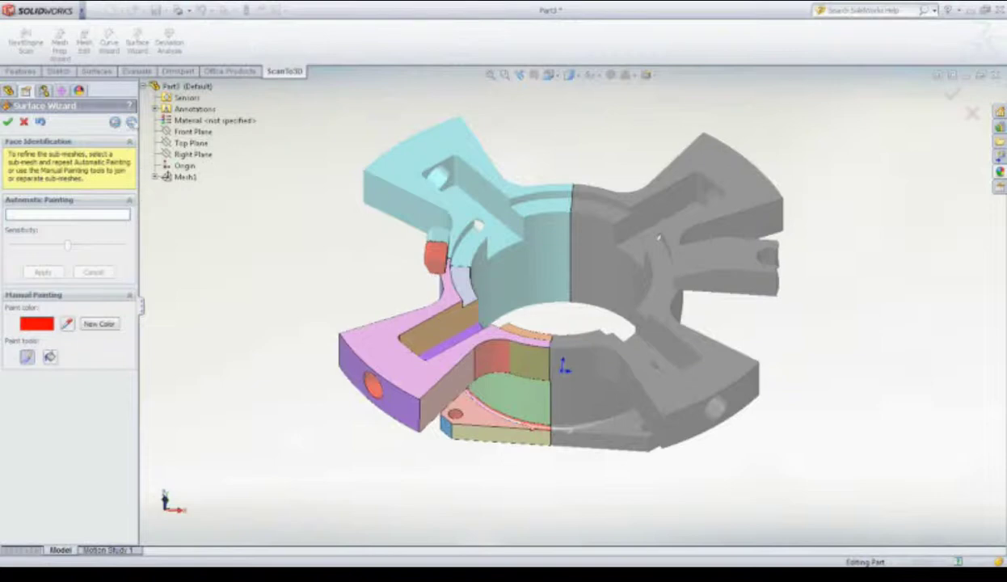
click(131, 122)
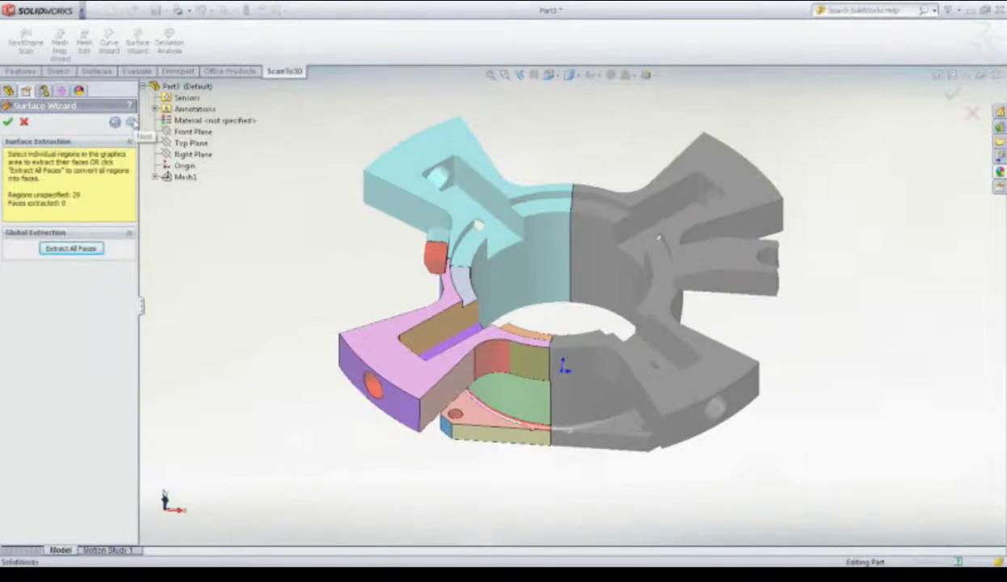
Extract the purple-arm hole, two small holes and the curved green faces as cylinders.
click(372, 388)
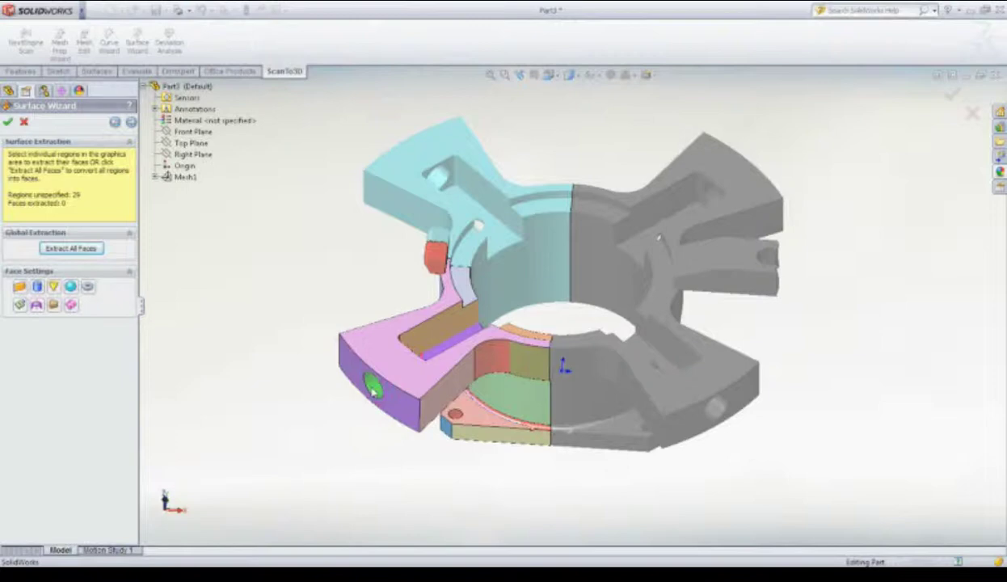
click(37, 287)
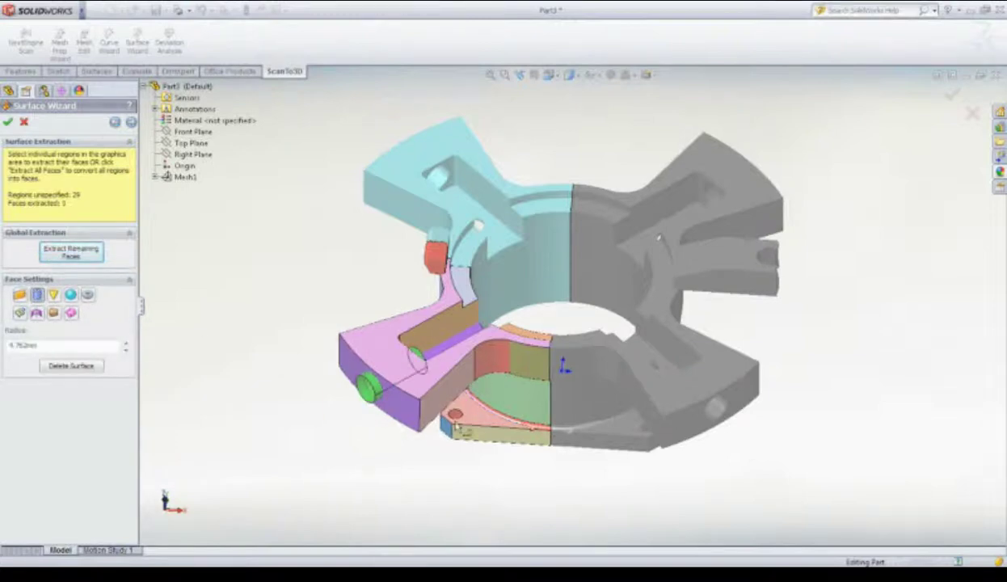
click(455, 414)
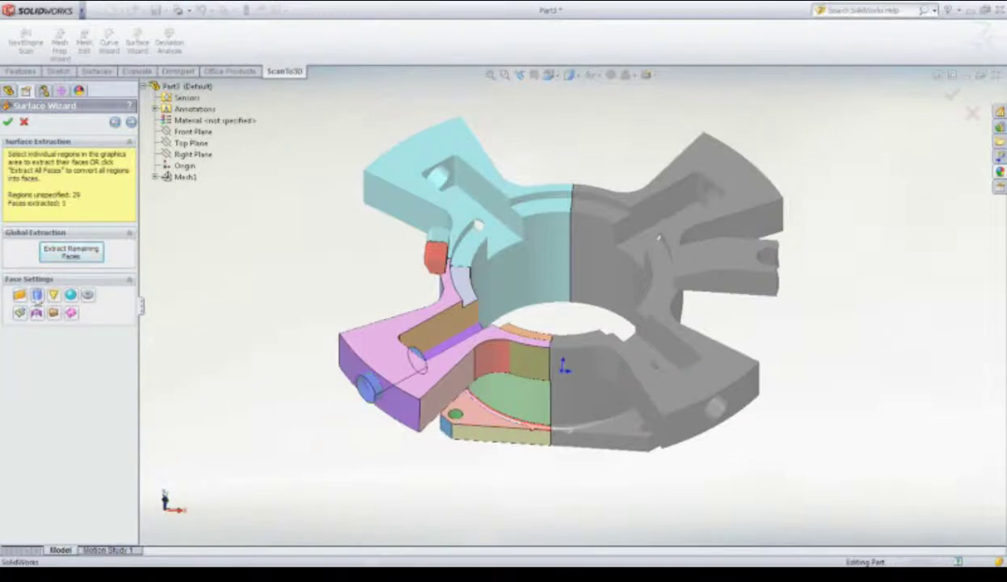
click(37, 294)
middle_drag(452, 243, 525, 260)
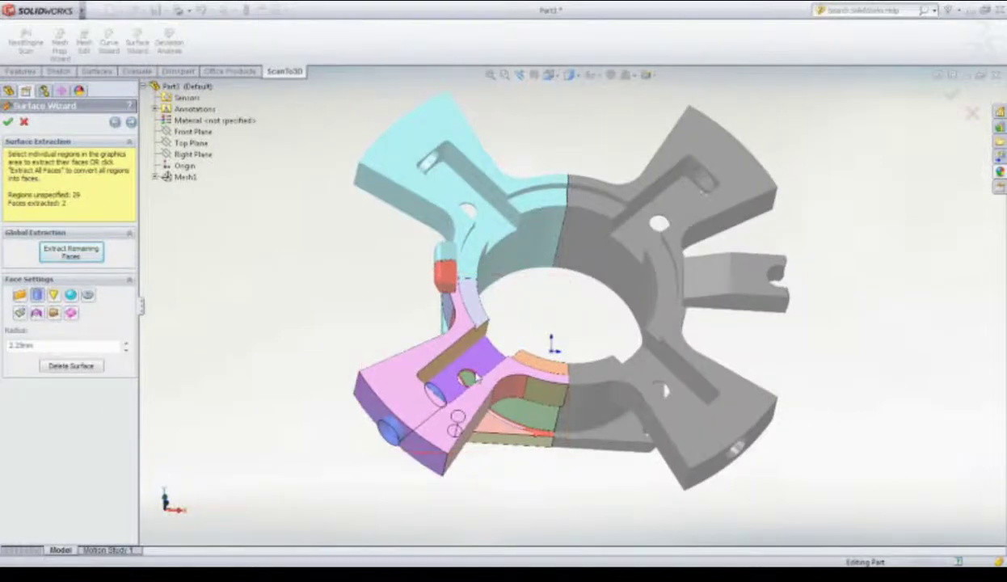
click(467, 377)
click(37, 294)
click(505, 389)
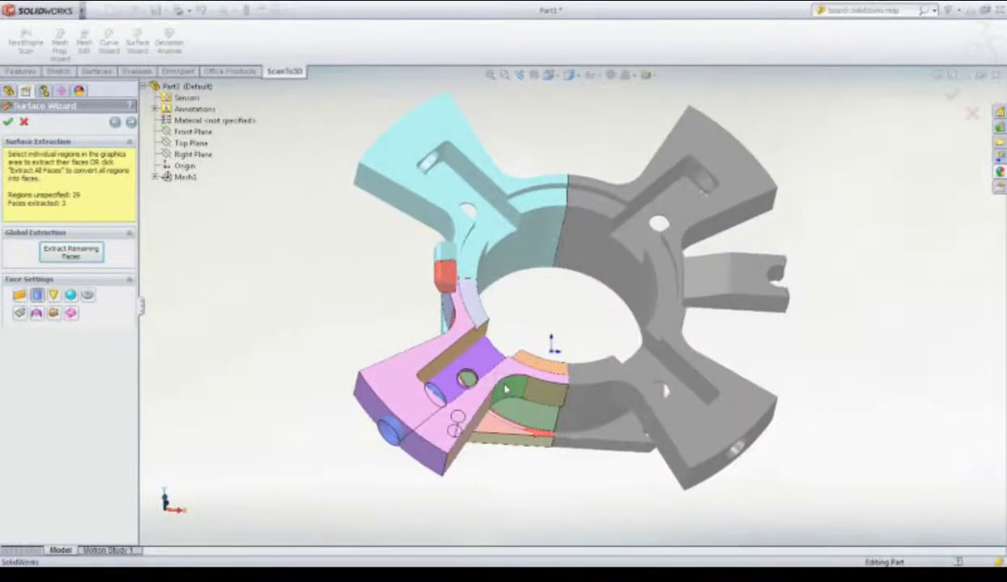
click(37, 294)
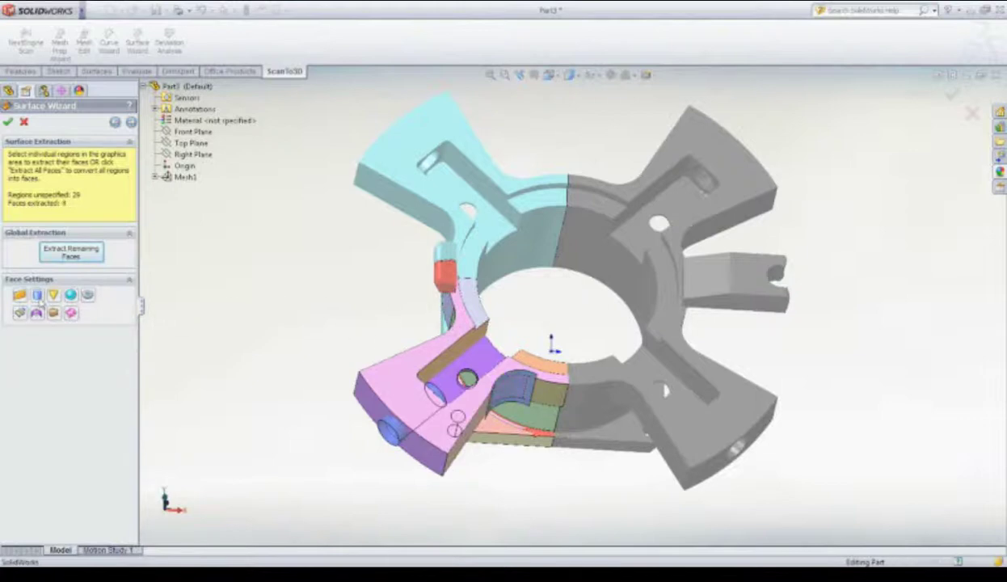
click(37, 295)
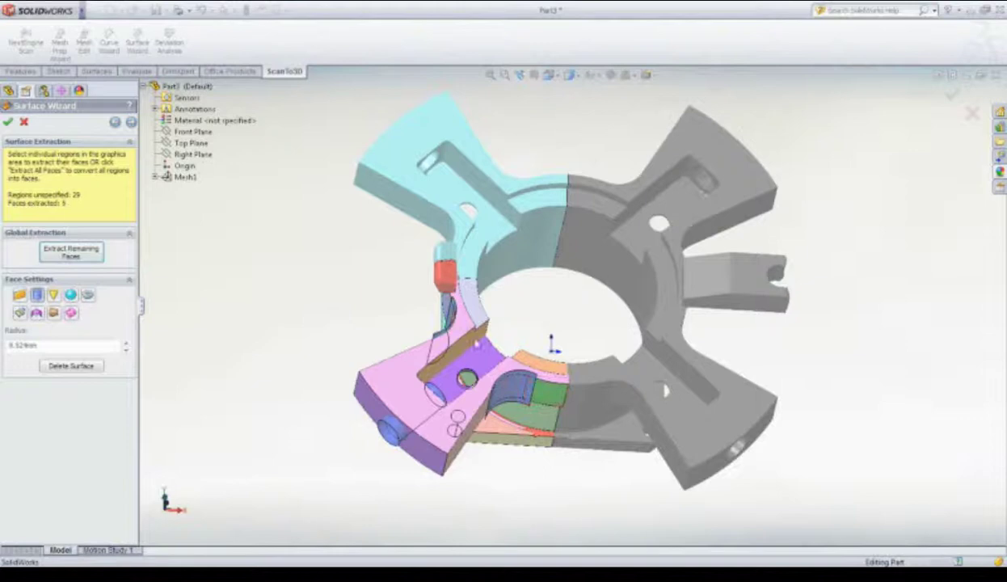
Extract the large curved and inner faces as cylinders, and the bottom face as an extrusion.
middle_drag(444, 303, 380, 320)
click(37, 296)
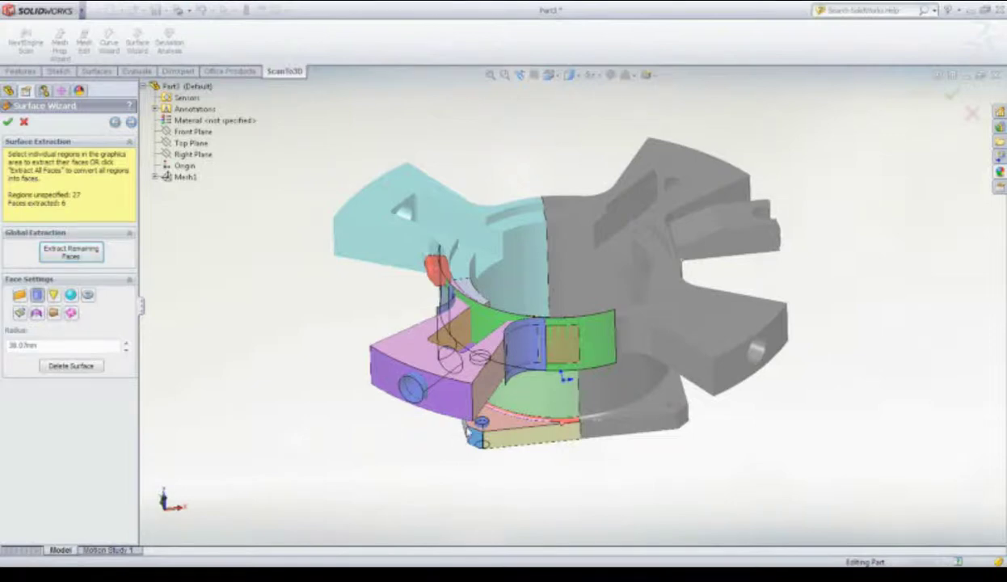
click(469, 433)
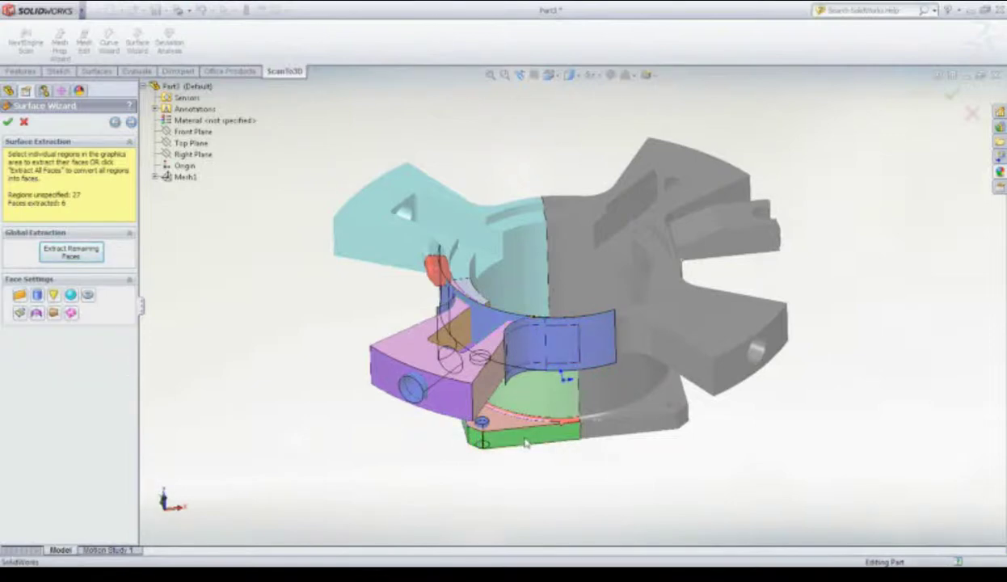
click(21, 313)
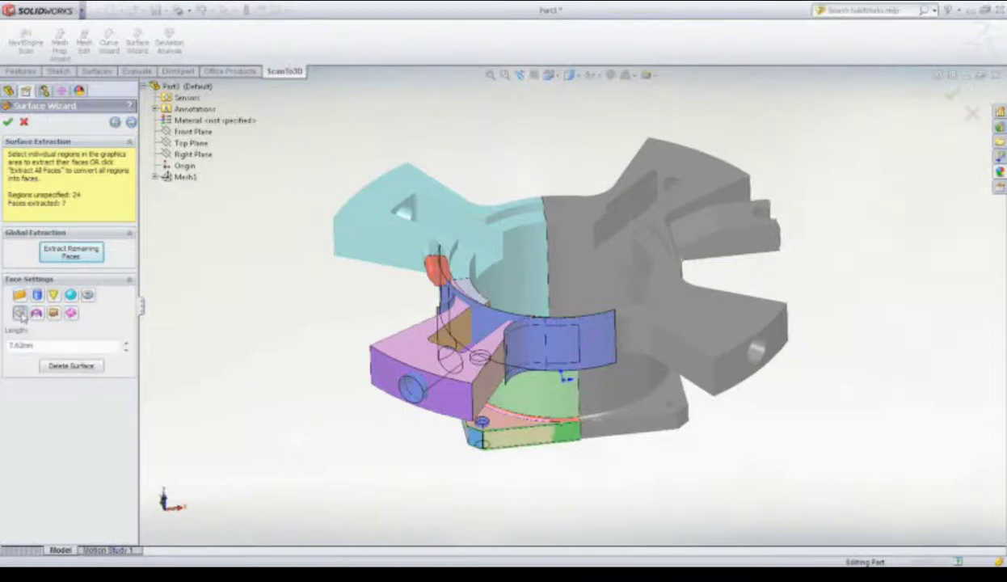
click(528, 396)
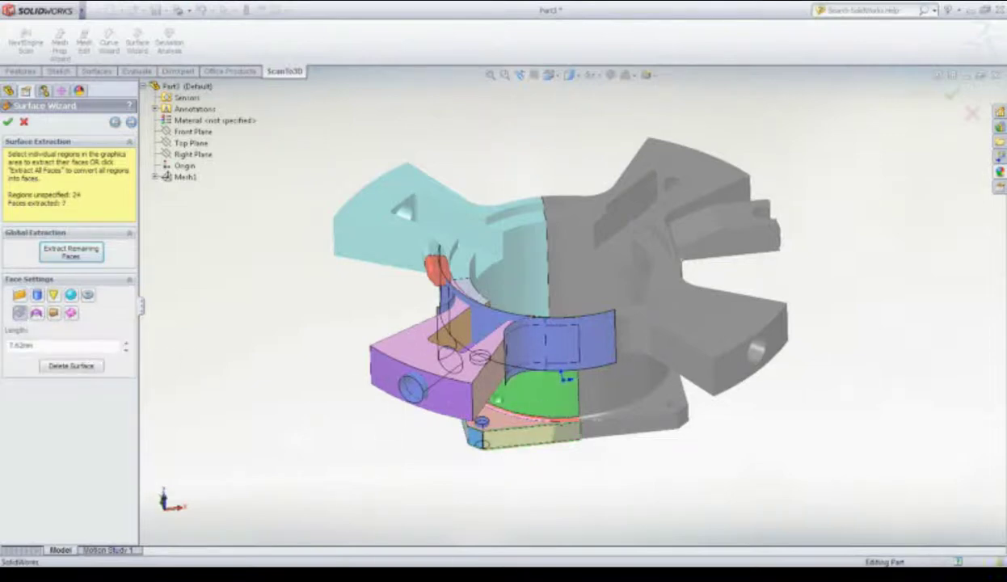
click(38, 296)
Extract all remaining faces and finish the wizard, knitting the half into Surface-Knit1.
click(56, 252)
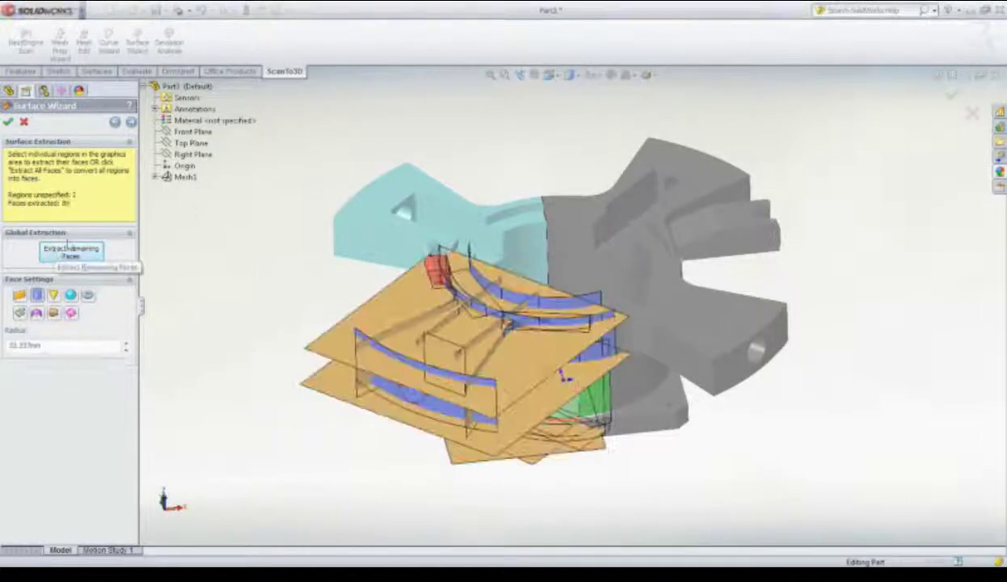
click(131, 122)
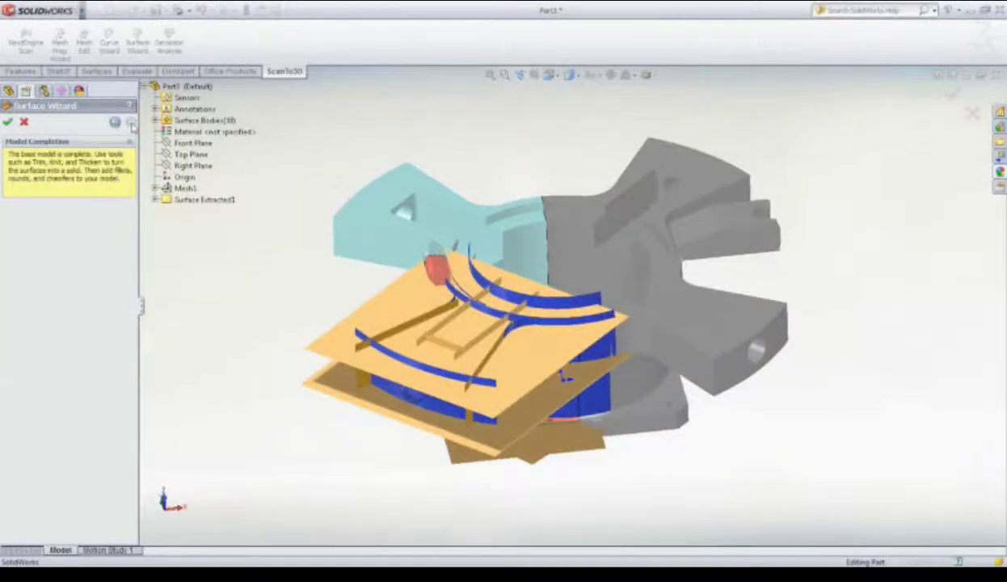
click(7, 122)
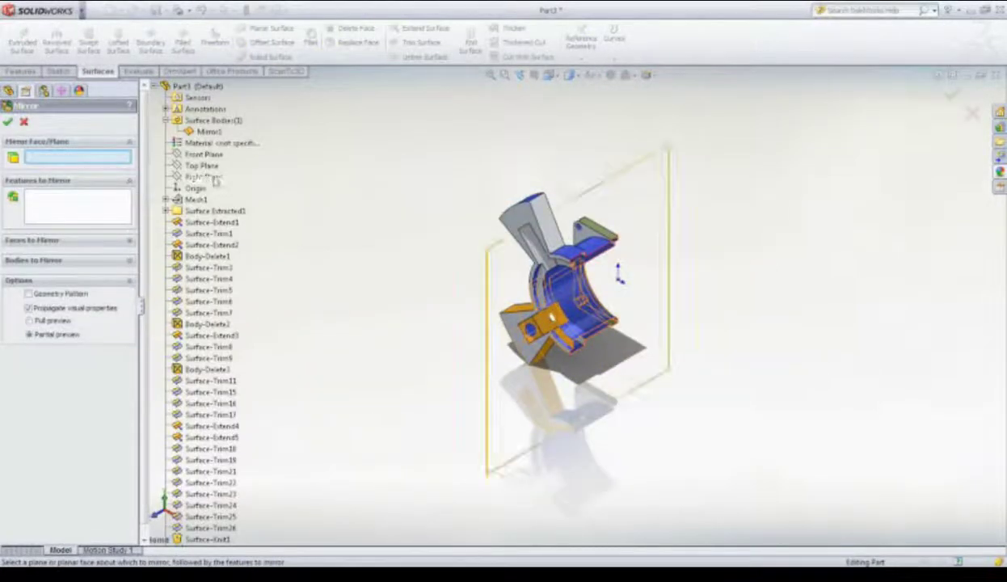
Mirror the knitted surface body across the Right Plane to form Mirror1.
click(203, 176)
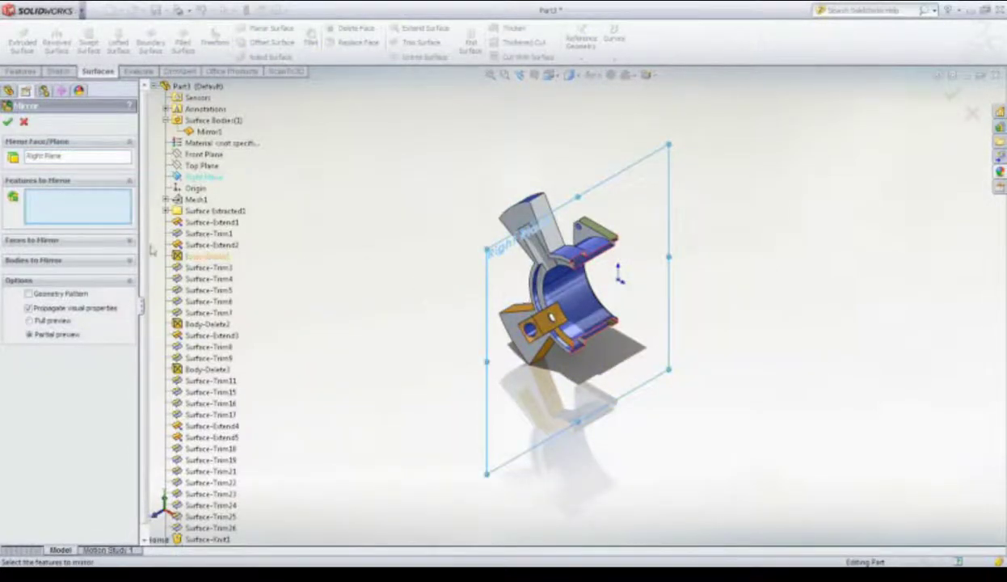
click(95, 260)
click(571, 296)
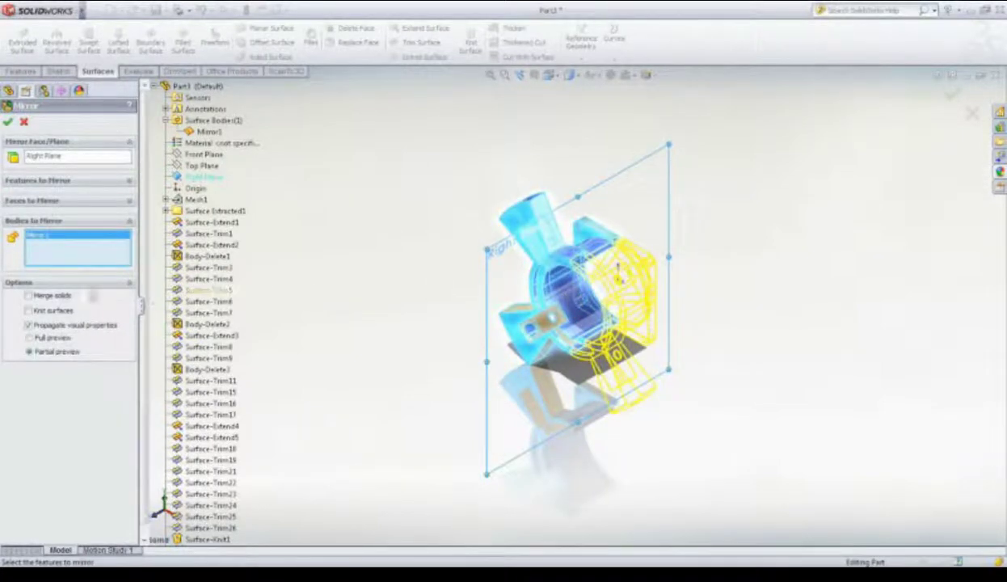
click(8, 121)
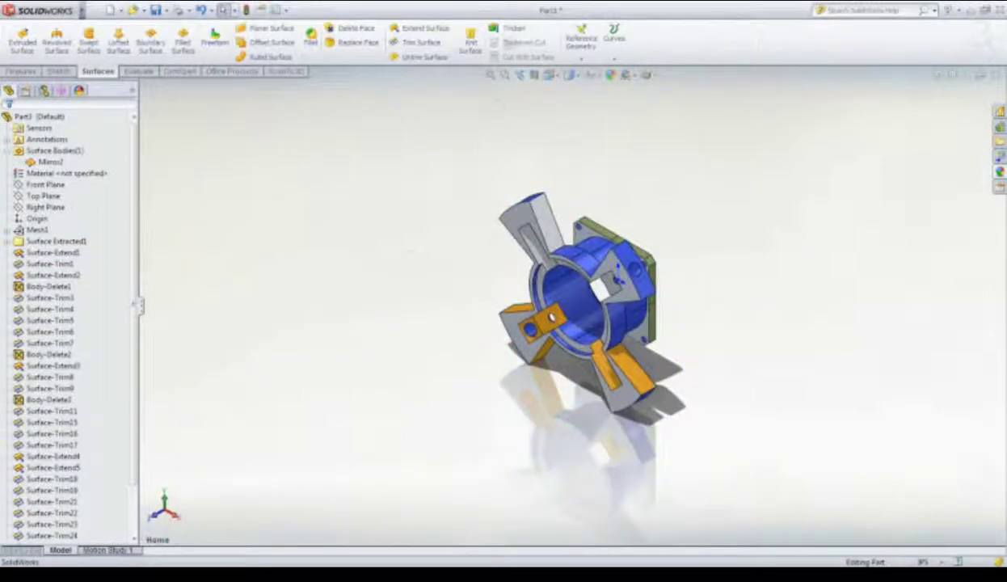
Thicken the mirrored surface body with Create solid from enclosed volume to form a solid.
click(495, 29)
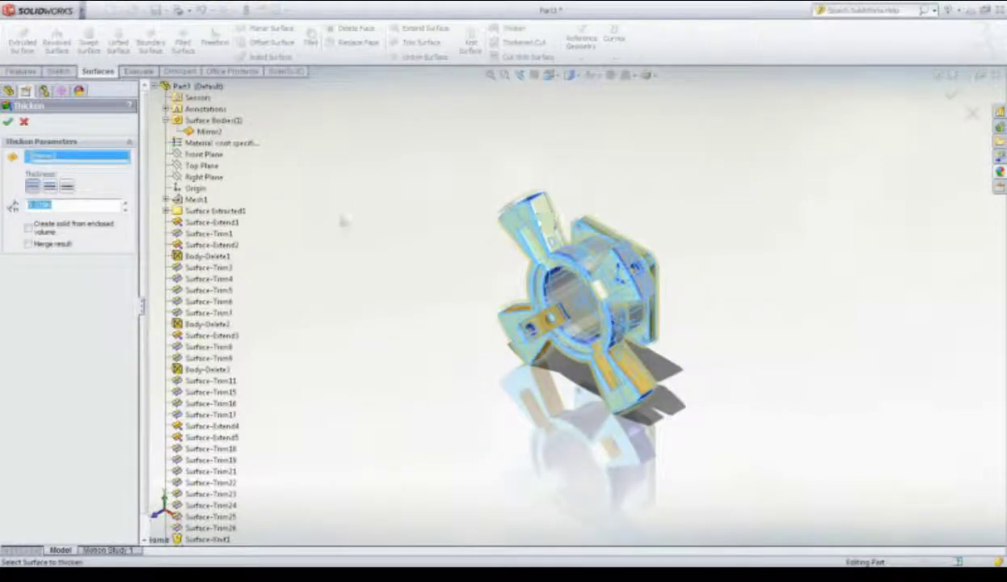
click(77, 230)
click(8, 121)
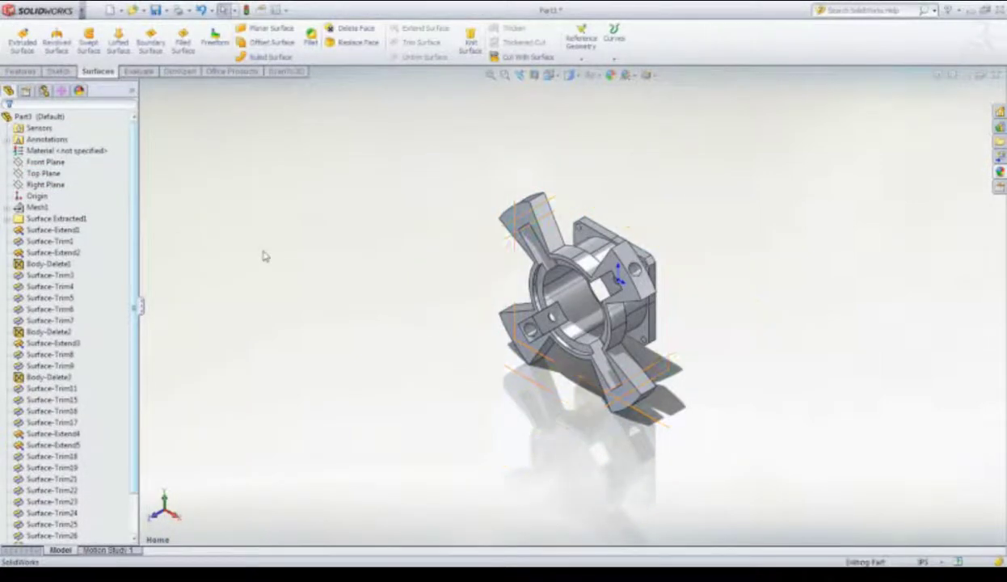
shift+middle_drag(282, 311, 298, 280)
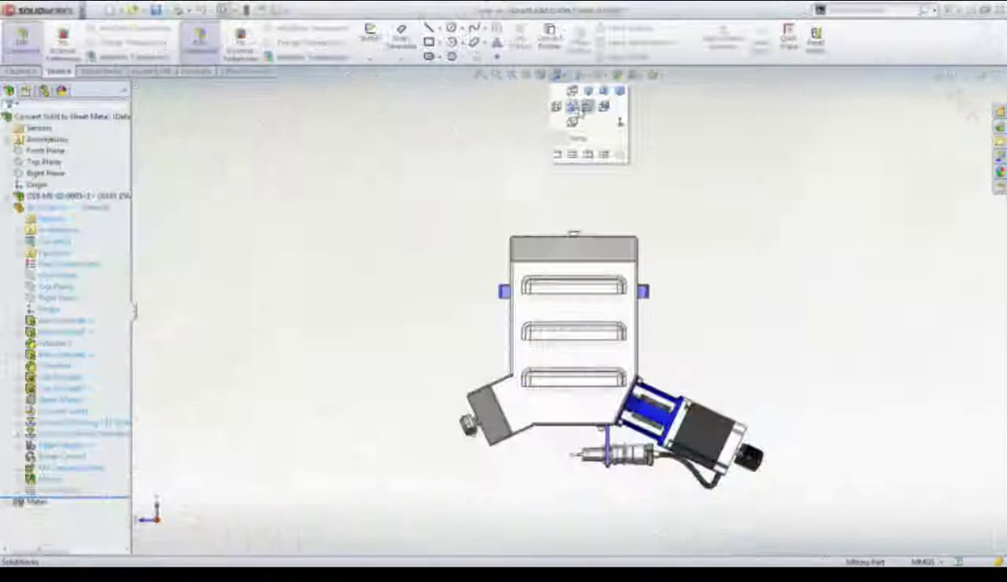
Set the model view orientation to Isometric.
click(591, 139)
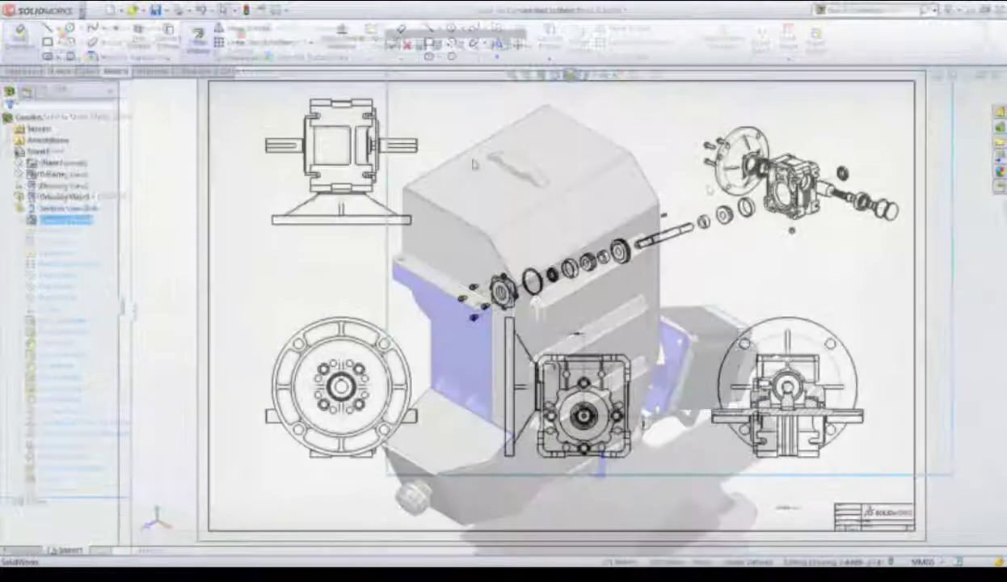